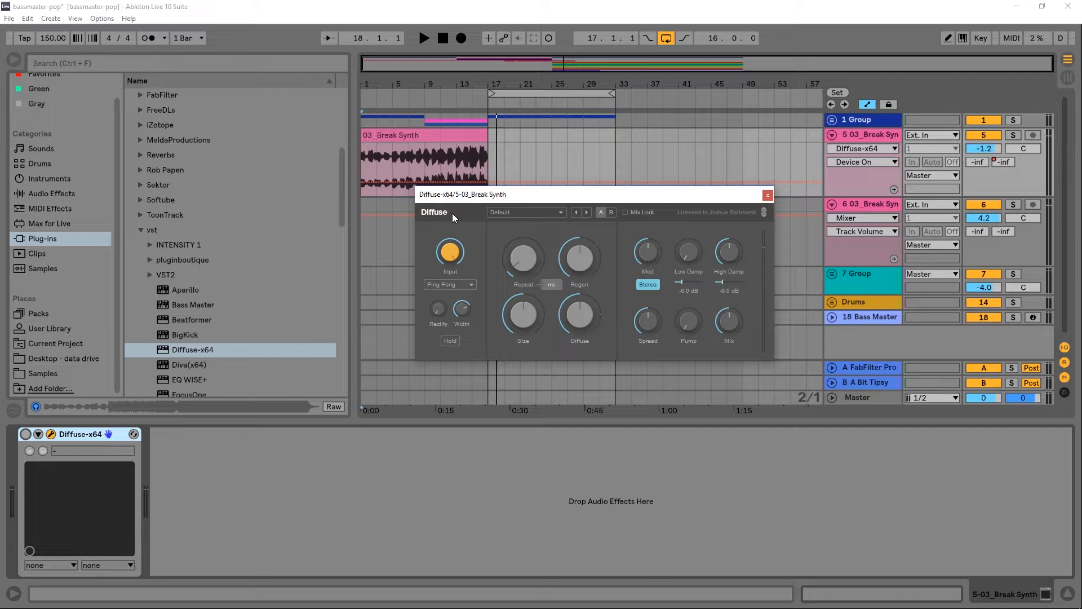
Step: Move the Diffuse plug-in window below the Break Synth tracks and play the arrangement briefly
drag(479, 197, 481, 209)
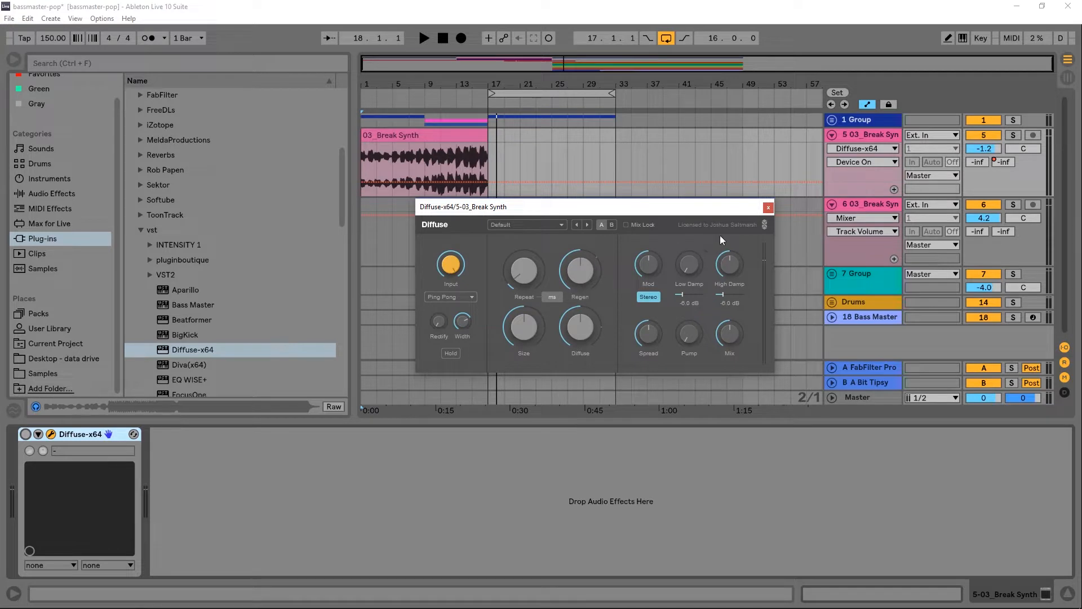
drag(726, 206, 739, 302)
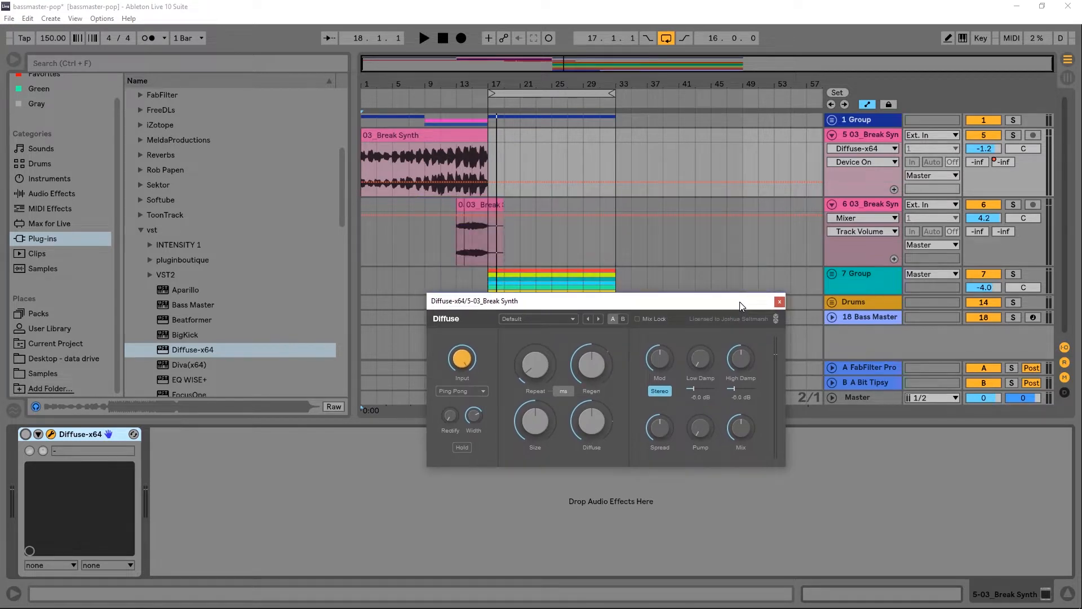
click(422, 121)
key(space)
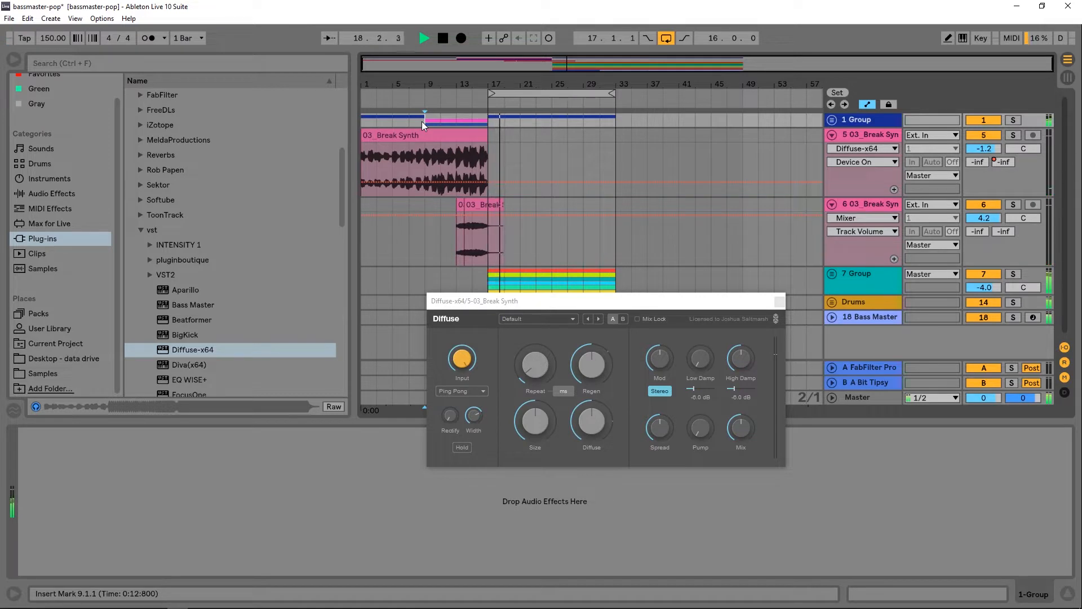
key(space)
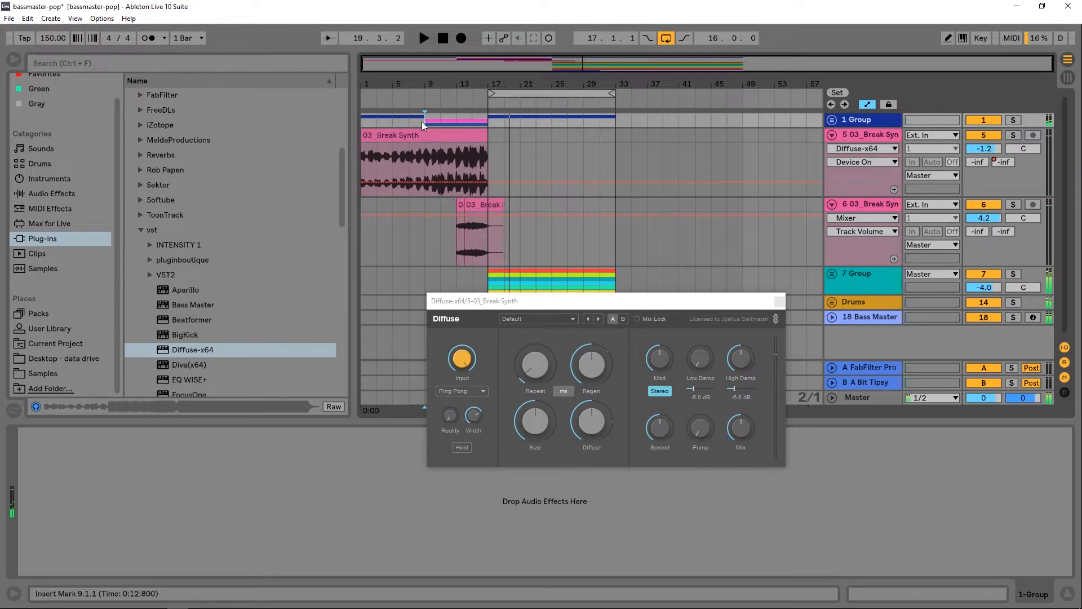
Step: Listen to track 6 Break Synth on its own from bar 13, and end its solo
click(1012, 206)
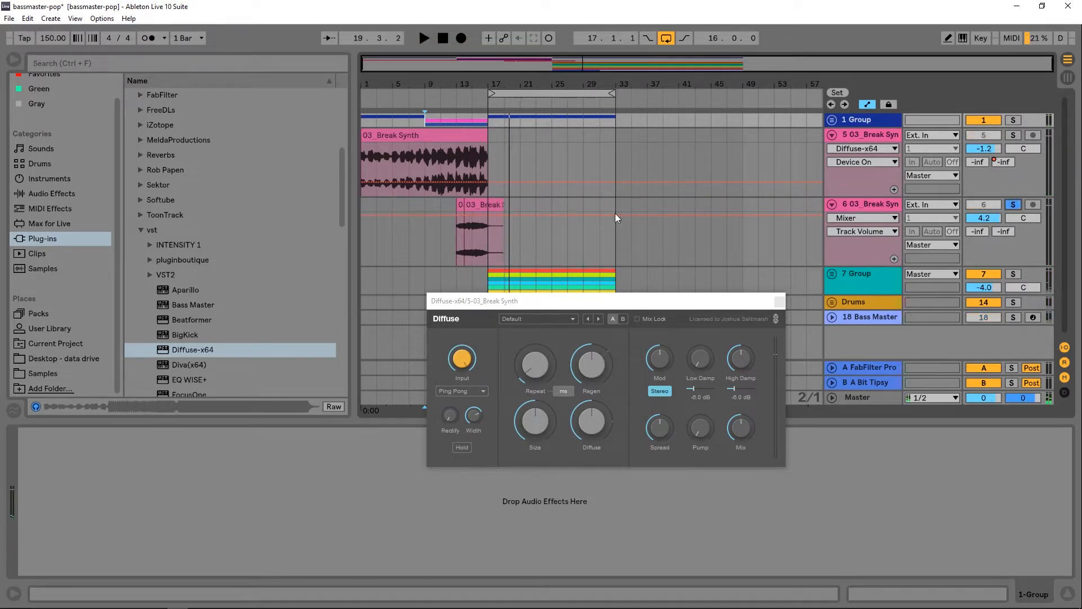
click(455, 244)
key(space)
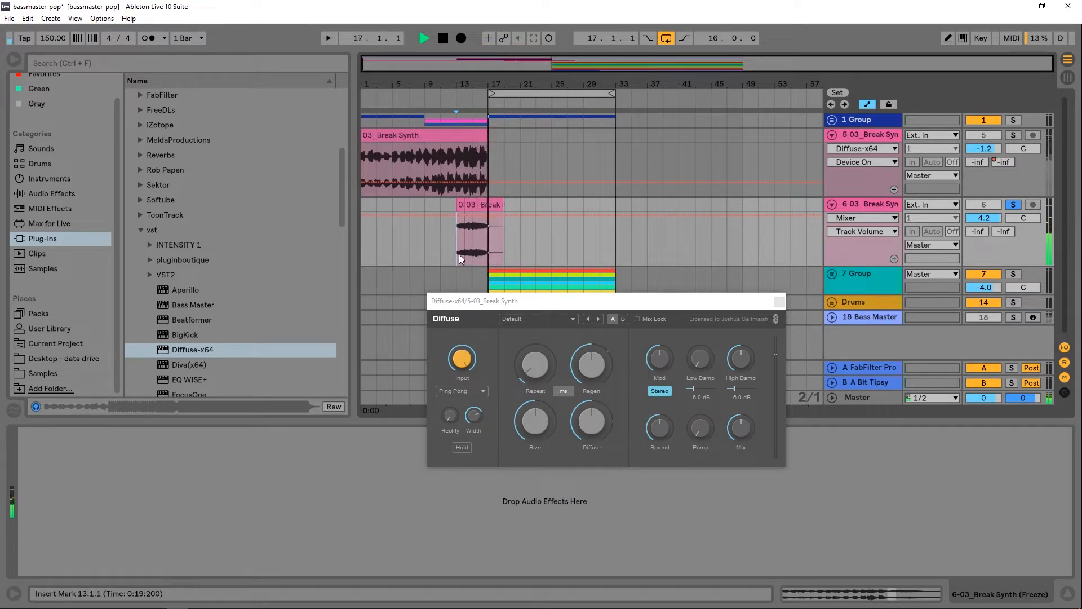
key(space)
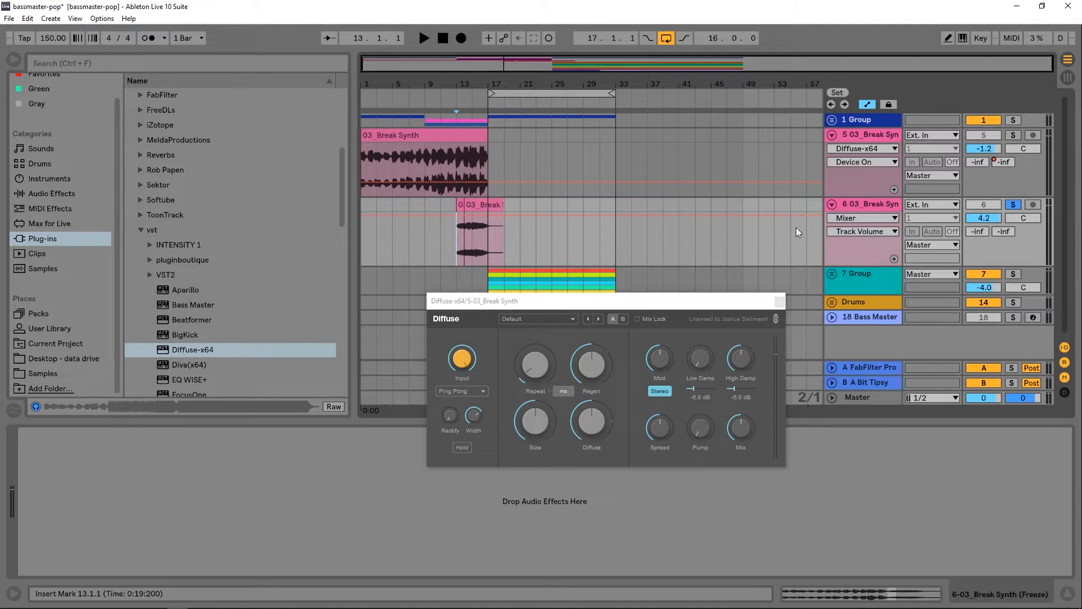
click(1012, 204)
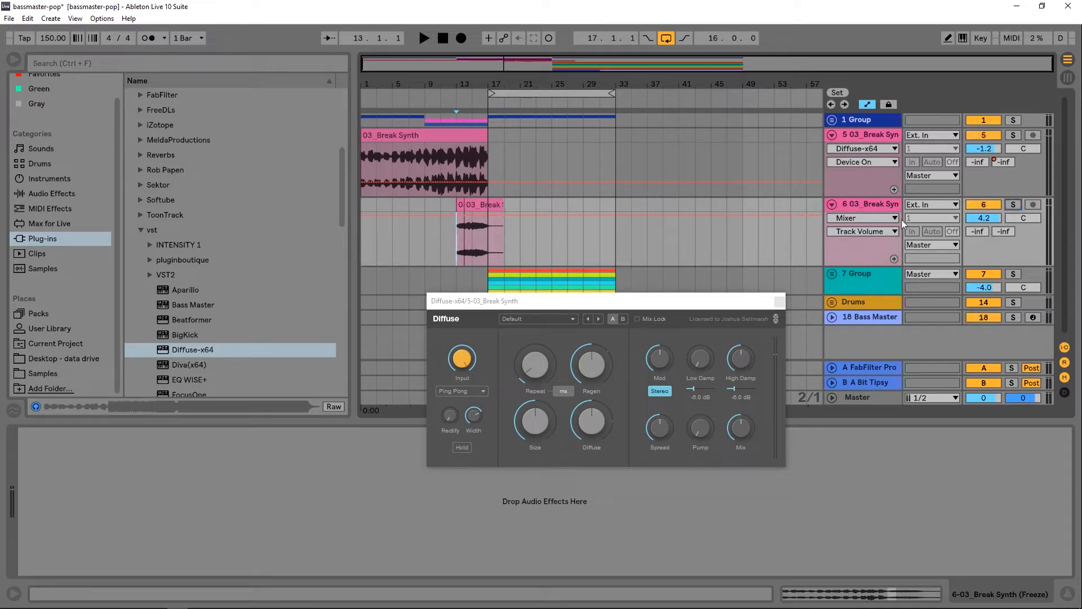
Step: Replace track 6 Break Synth with a new empty audio track directly beneath track 5
key(Delete)
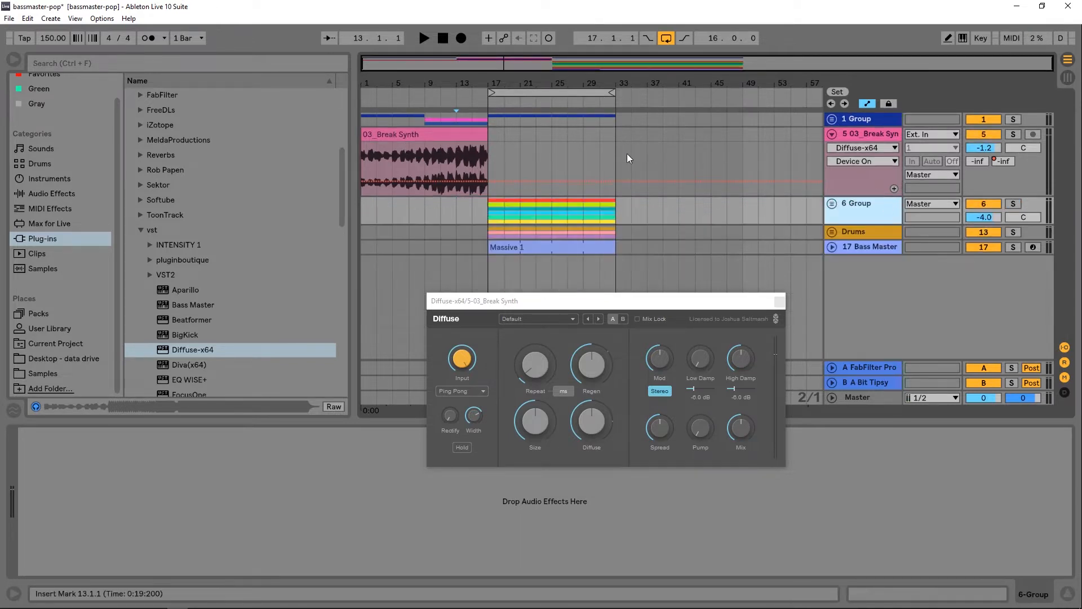
key(ctrl+t)
drag(872, 202, 864, 203)
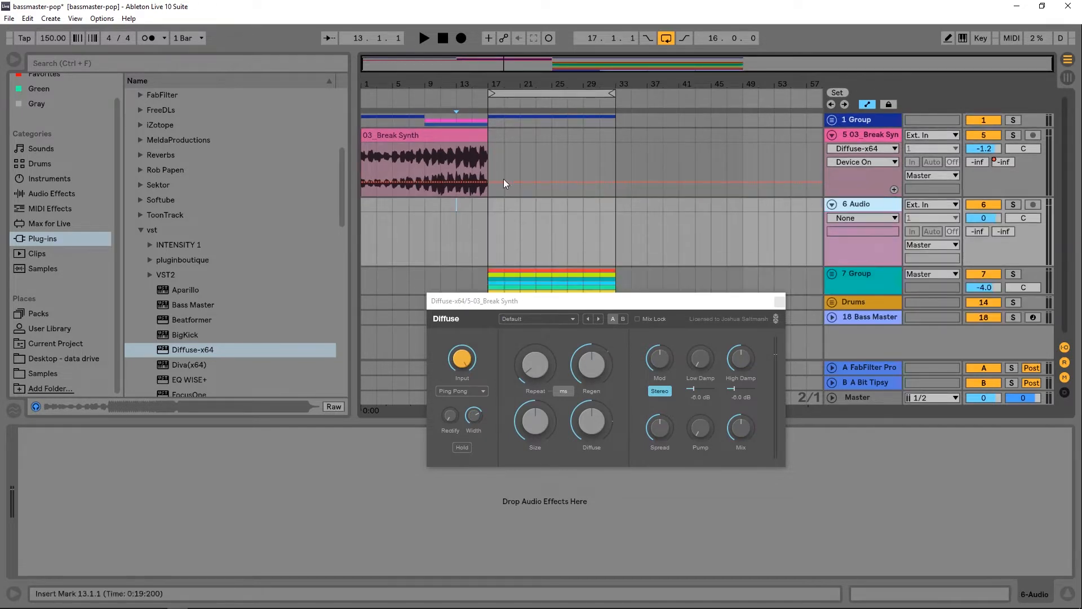
Step: Copy the one-bar section from 13.1.1 to 14.1.1 of the 03_Break Synth clip down to track 6 at the same position
drag(438, 67, 545, 155)
click(547, 156)
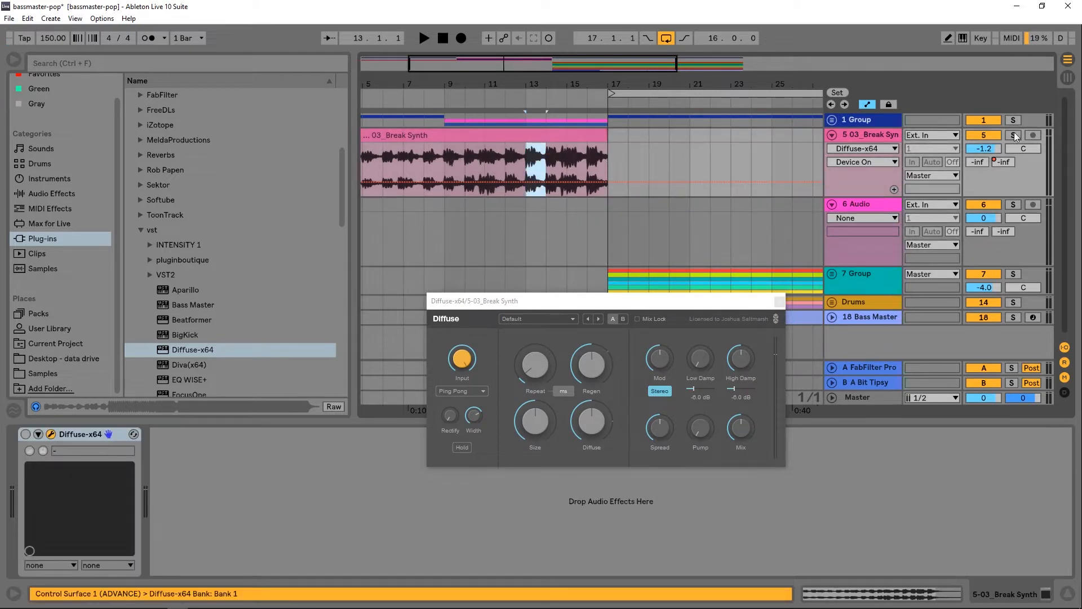
drag(594, 160, 540, 224)
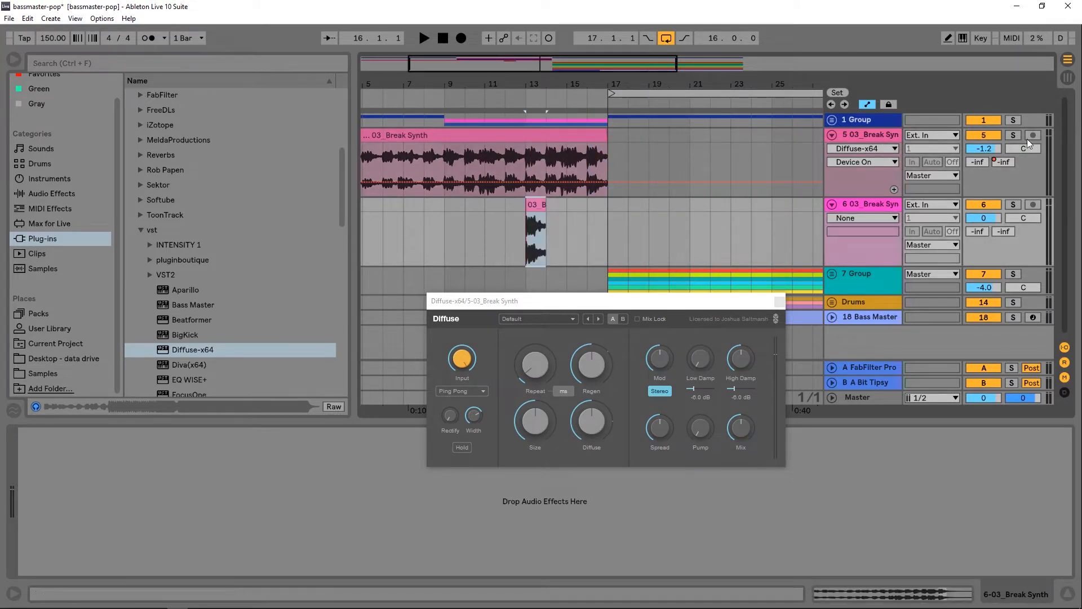
Step: Solo track 6 and transfer the Diffuse device from track 5 onto it, switched on
click(1013, 204)
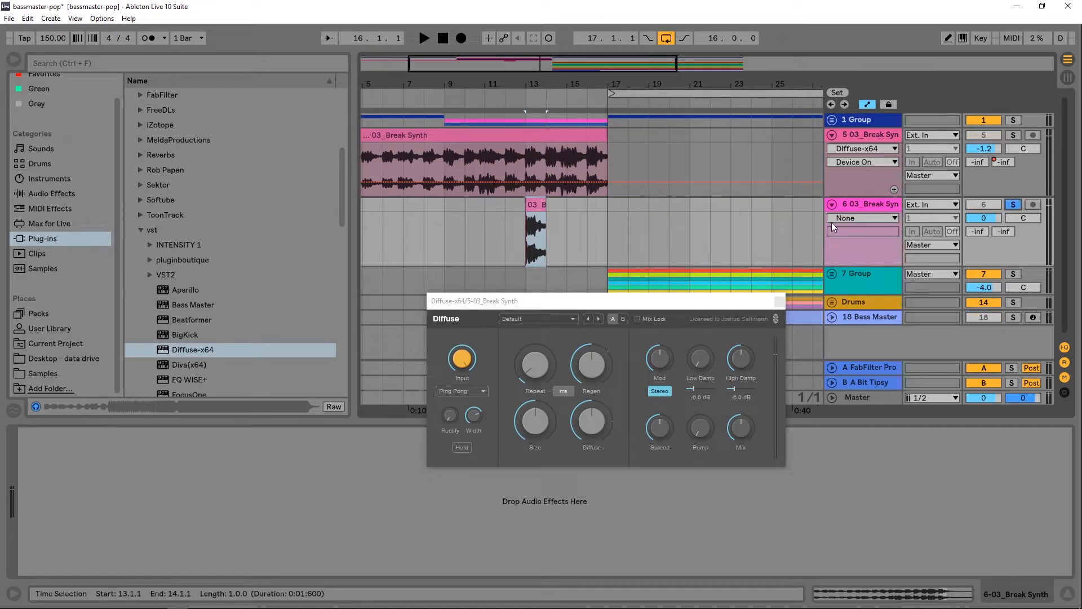
click(868, 138)
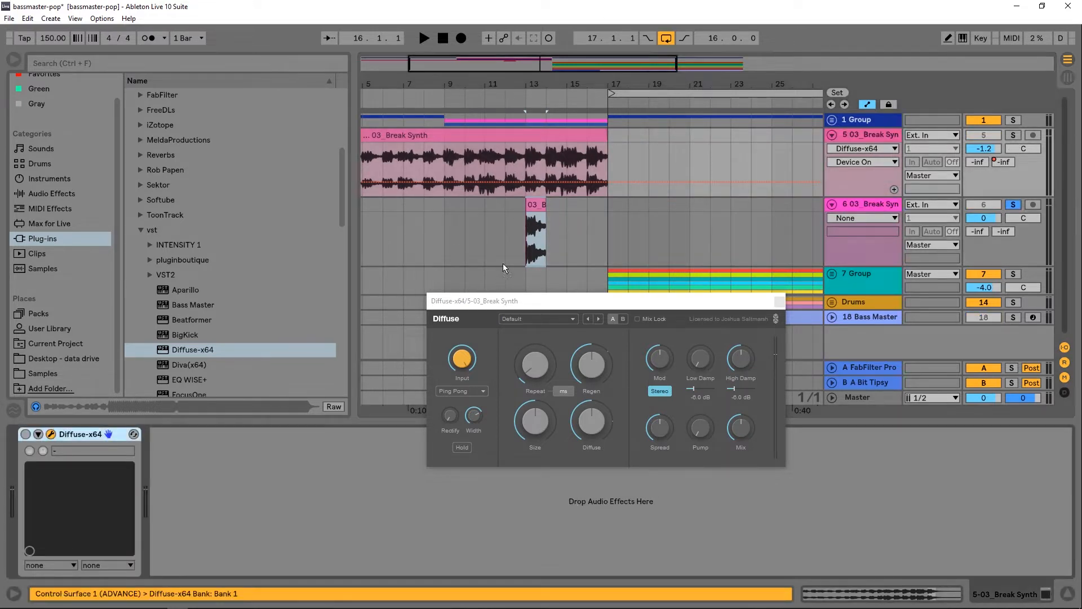
click(533, 243)
drag(532, 309, 447, 313)
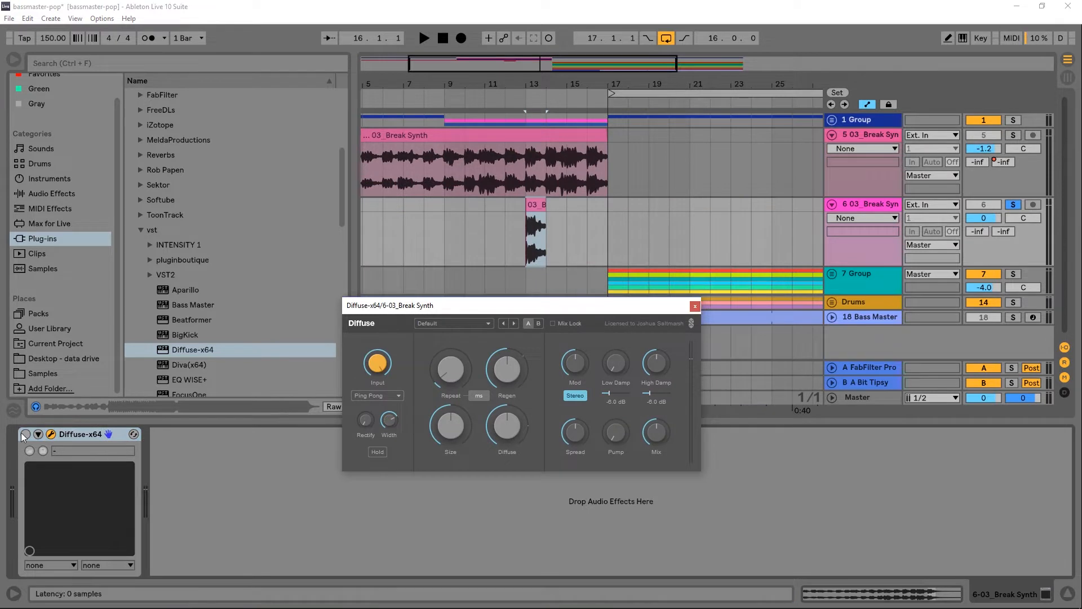
click(521, 259)
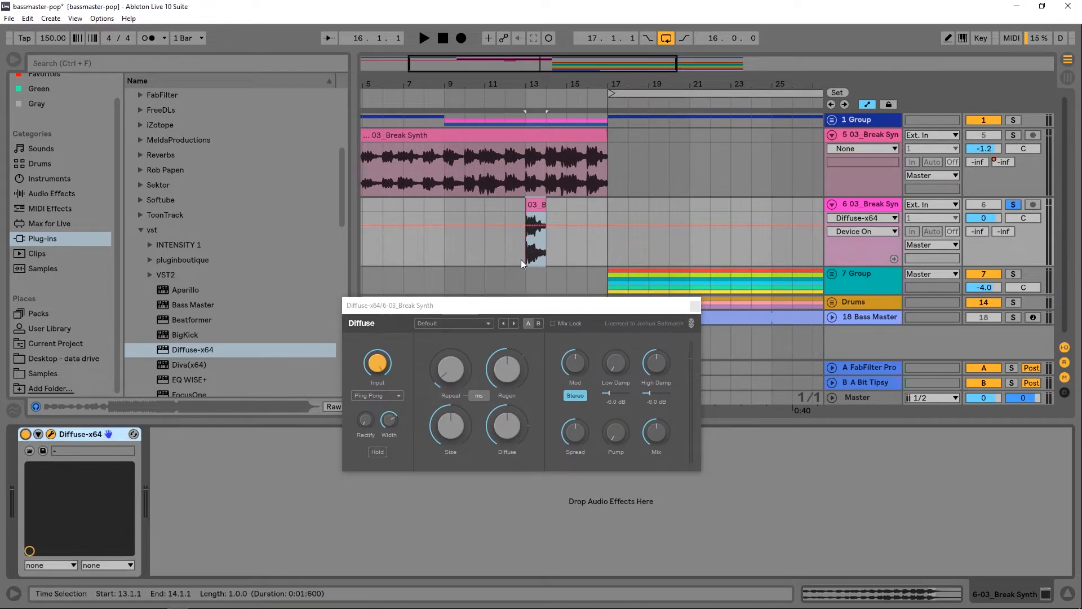
Step: Play the clip at bar 13 and audition Diffuse with the Diff Circle preset
key(space)
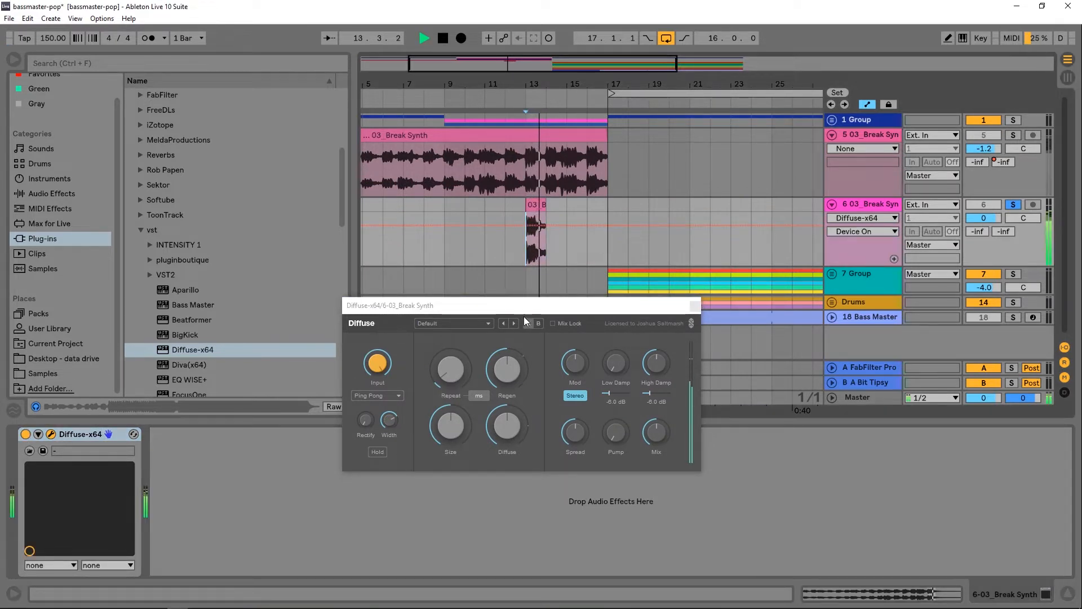
click(515, 323)
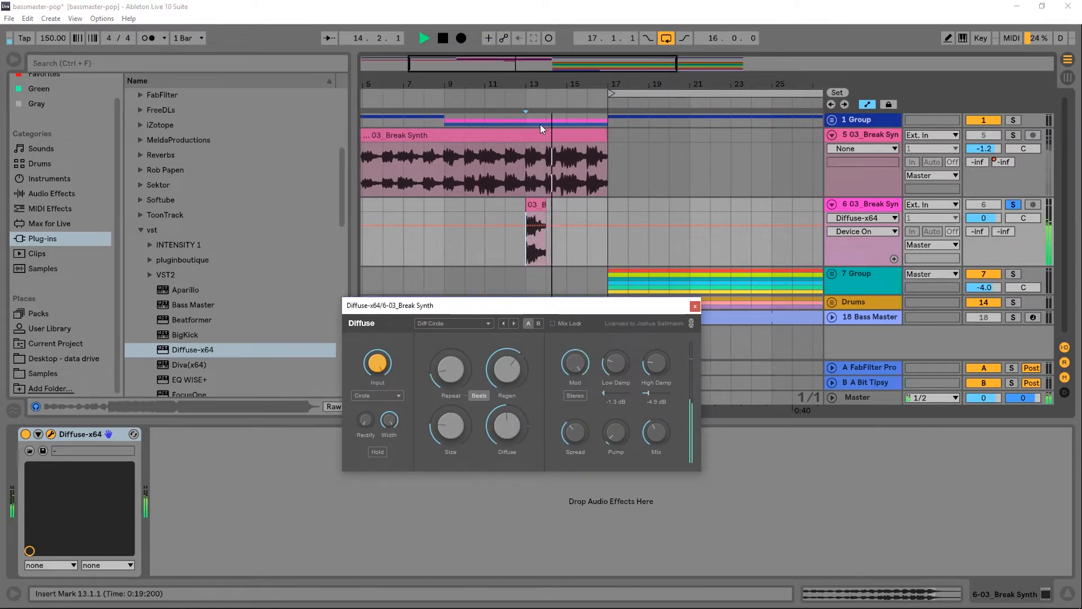
click(523, 105)
drag(523, 84, 523, 130)
key(space)
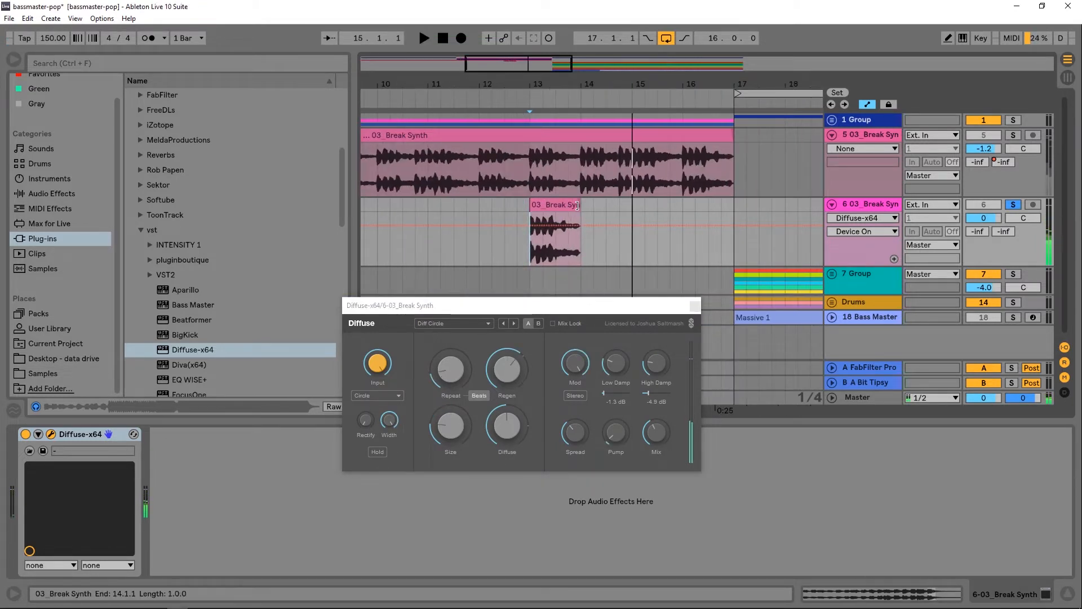
Step: Shorten the Break Synth clip on track 6 so that it runs only from 13.1.1 to 13.1.3
drag(581, 204, 538, 204)
drag(532, 84, 532, 127)
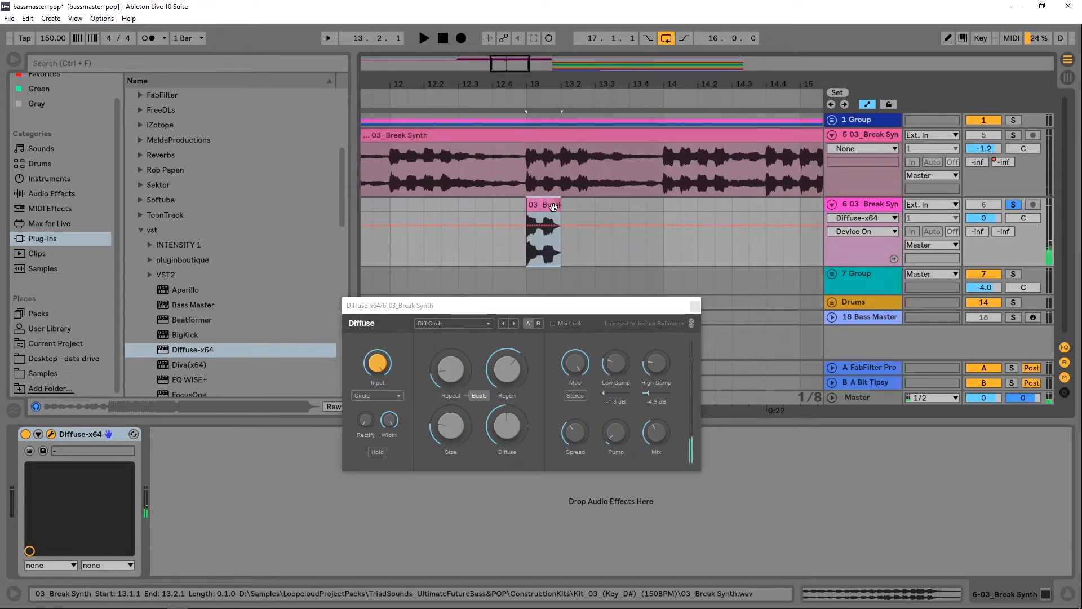
drag(558, 205, 542, 206)
Step: Audition the shortened clip with the Diffuse presets Diff Cloud and Diff Crystal Ring
key(space)
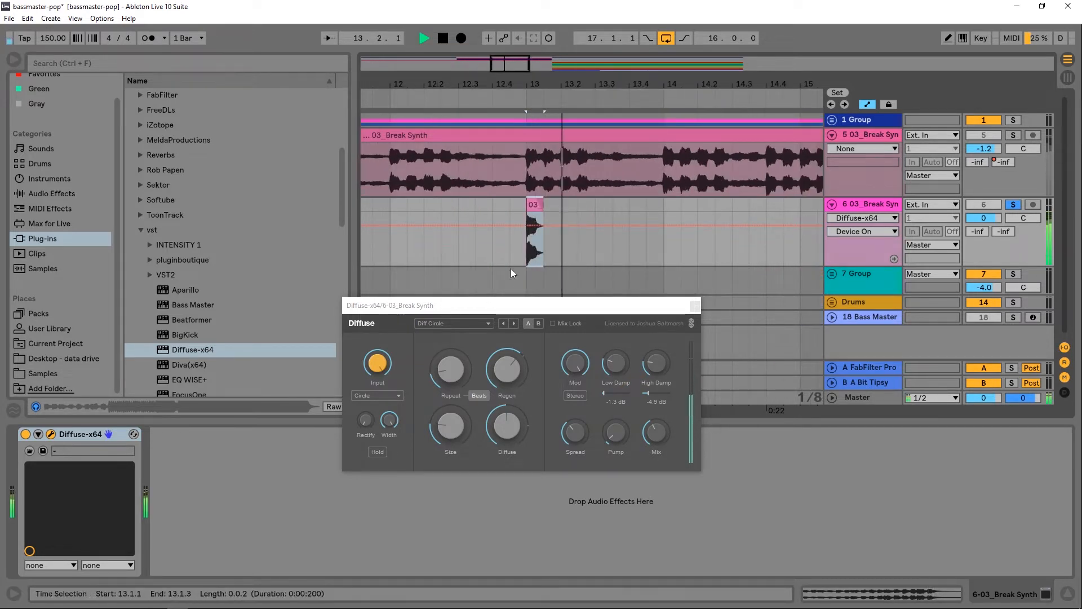
click(513, 323)
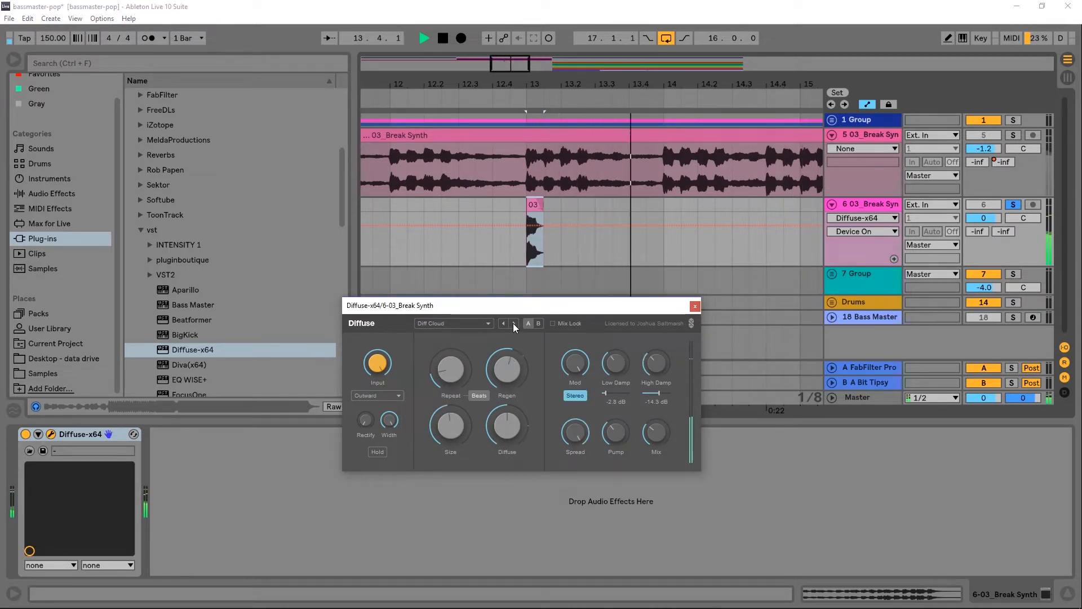
key(space)
click(513, 323)
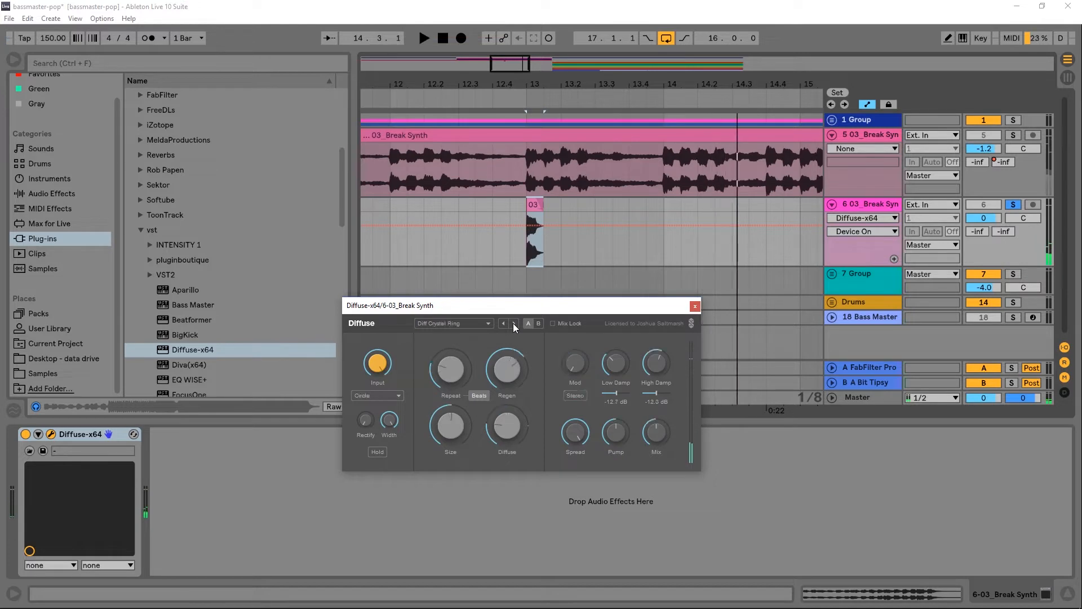
key(space)
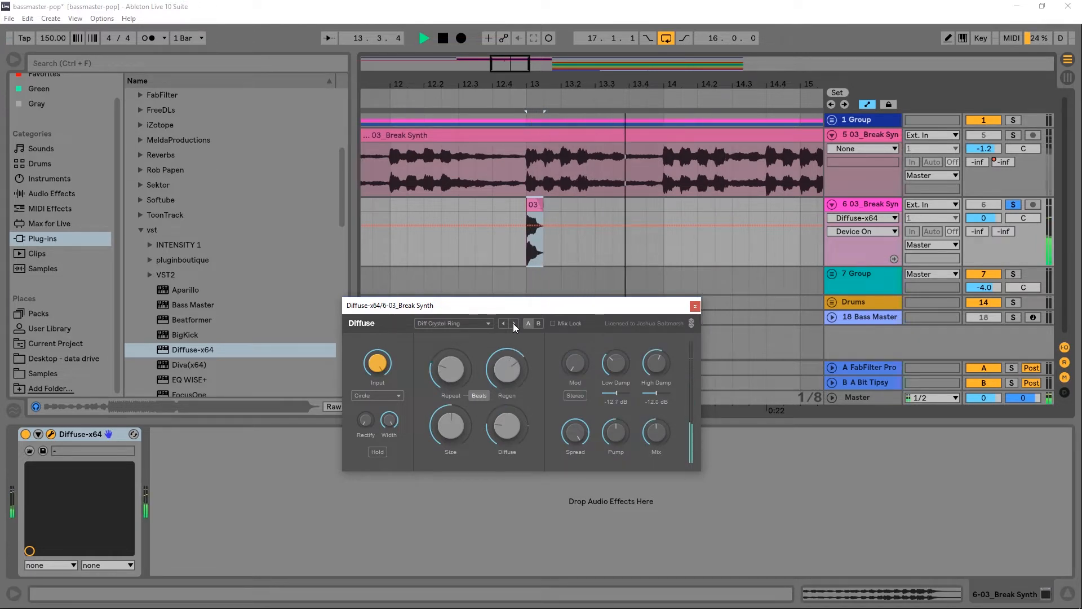
Step: Step through the presets Diff Distant Dry, Diff Distant Wide 1 and Diff Distant Wide 2 while auditioning the clip
click(513, 323)
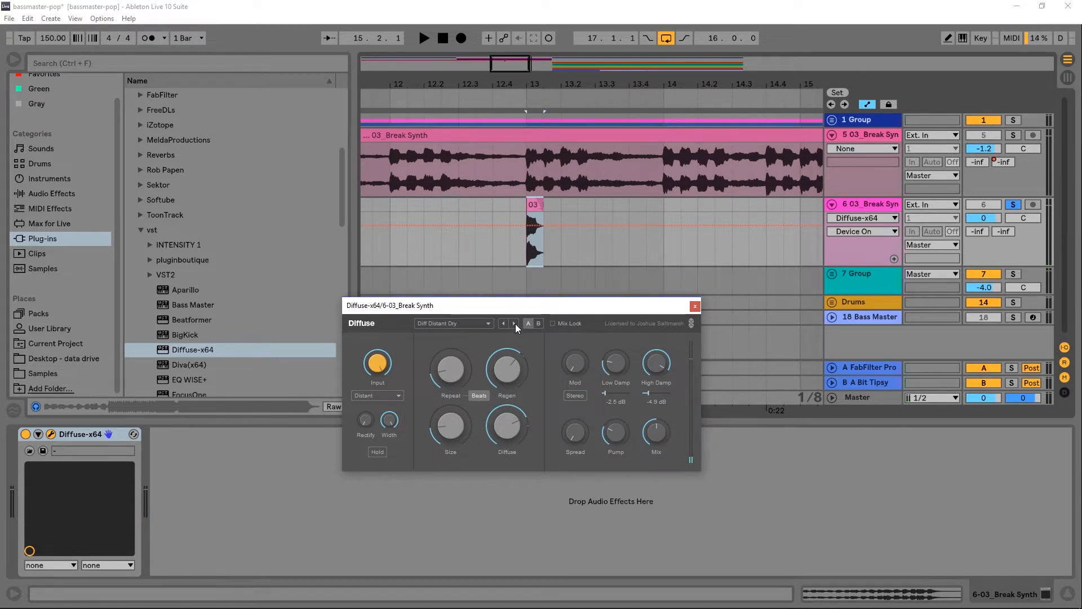
click(515, 324)
key(space)
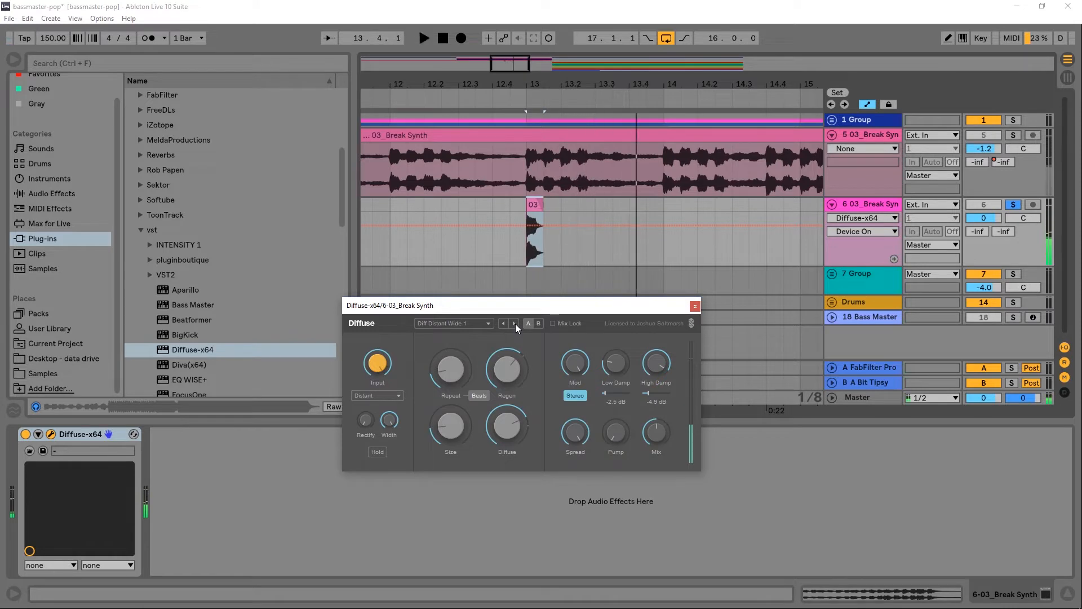
click(514, 323)
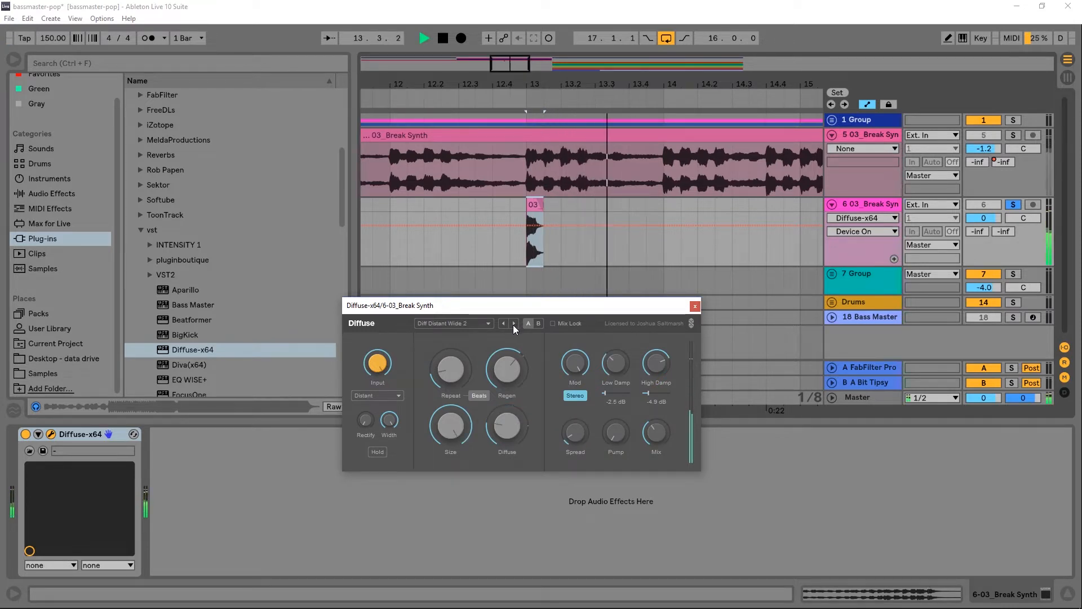
key(space)
Step: Load the factory preset Echo Round 2 in Diffuse and play the clip through it
click(487, 319)
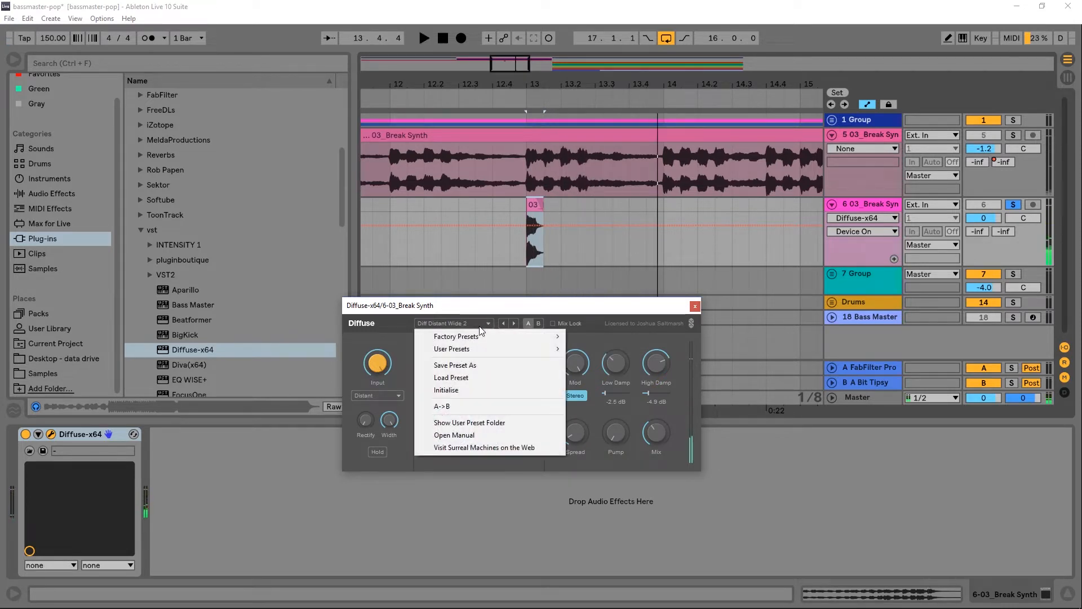
mouse_move(496, 336)
click(603, 429)
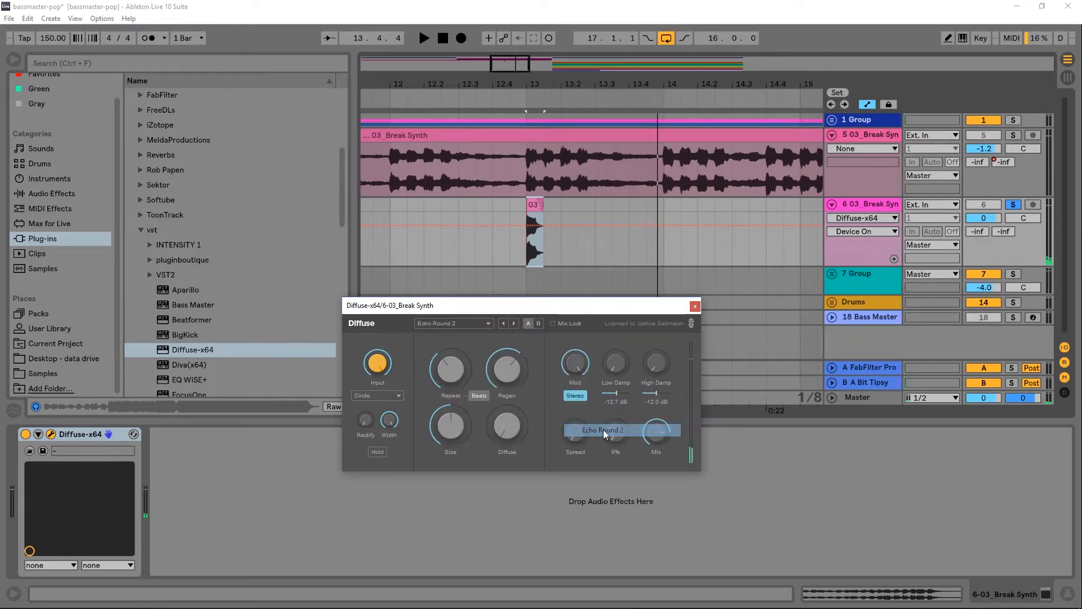
key(space)
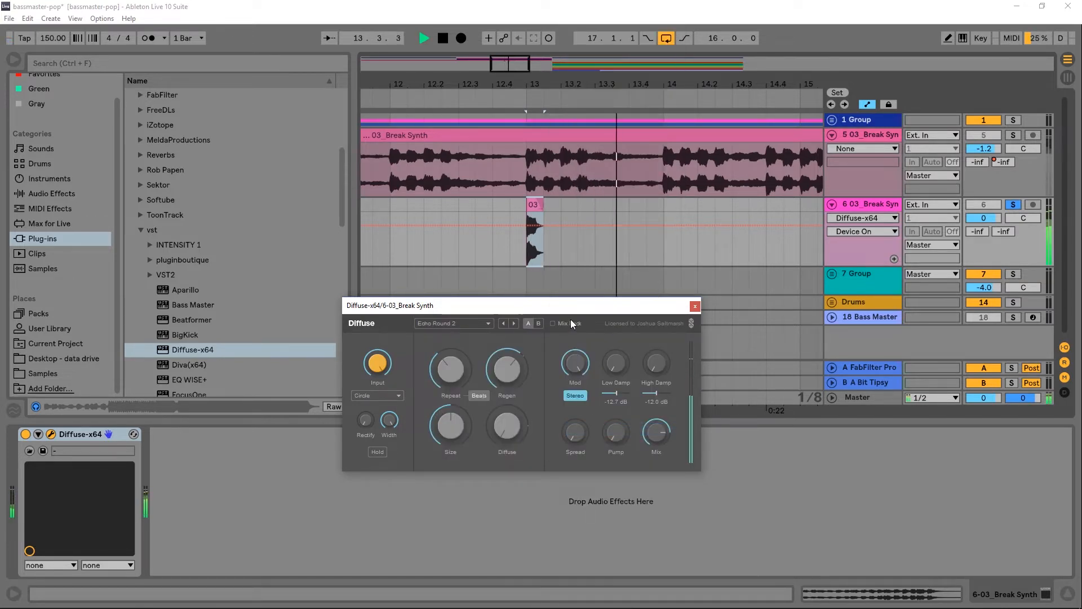
key(space)
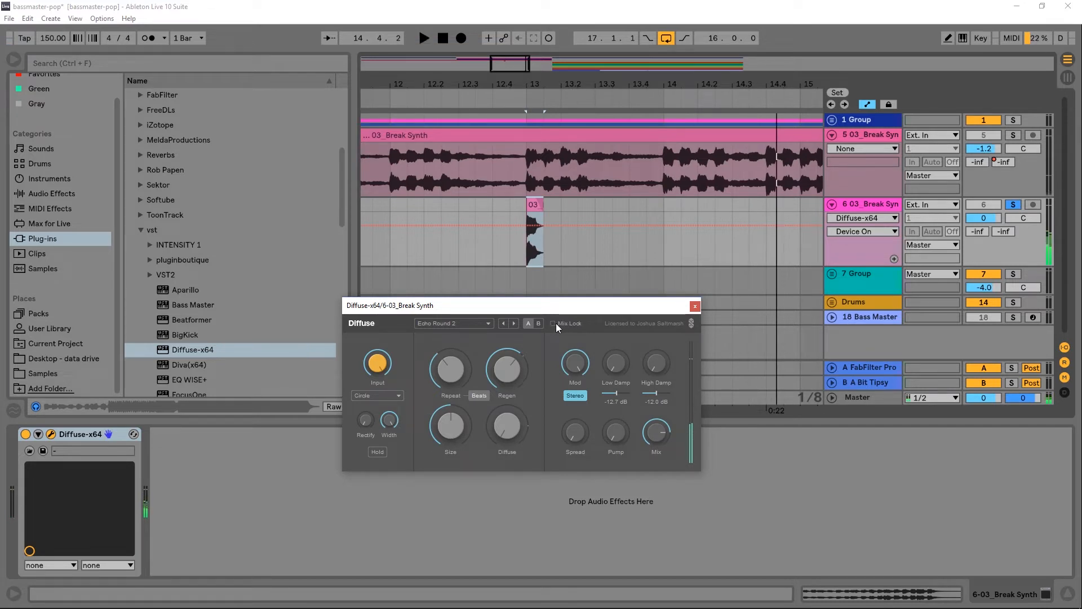
Step: Set Diffuse's Repeat time to its maximum in ms mode and raise Regen to 123% while listening to the clip
drag(451, 369, 451, 355)
click(476, 395)
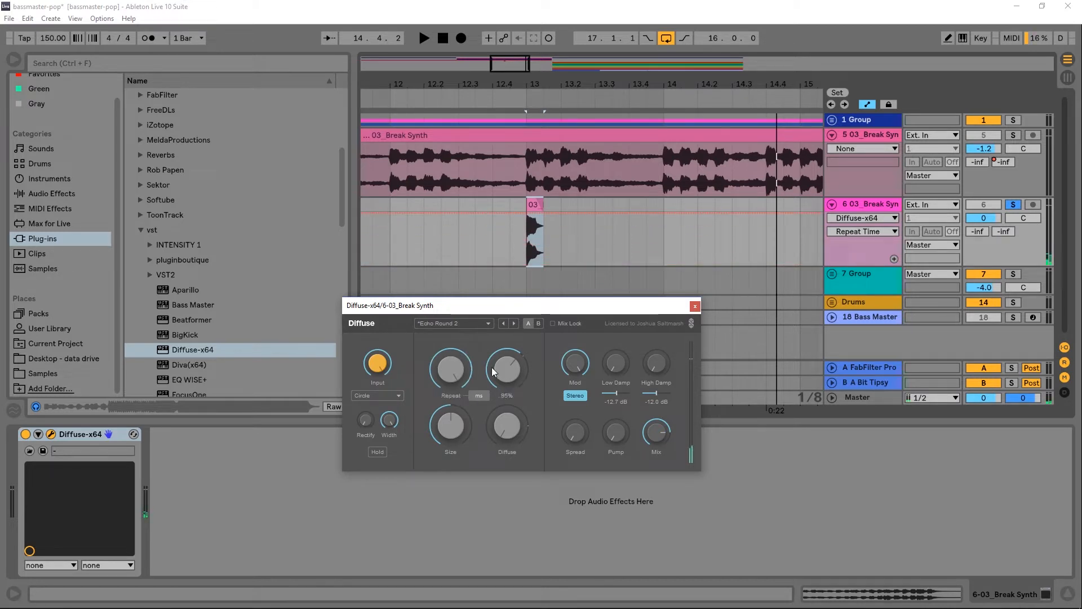
drag(492, 371, 506, 382)
key(space)
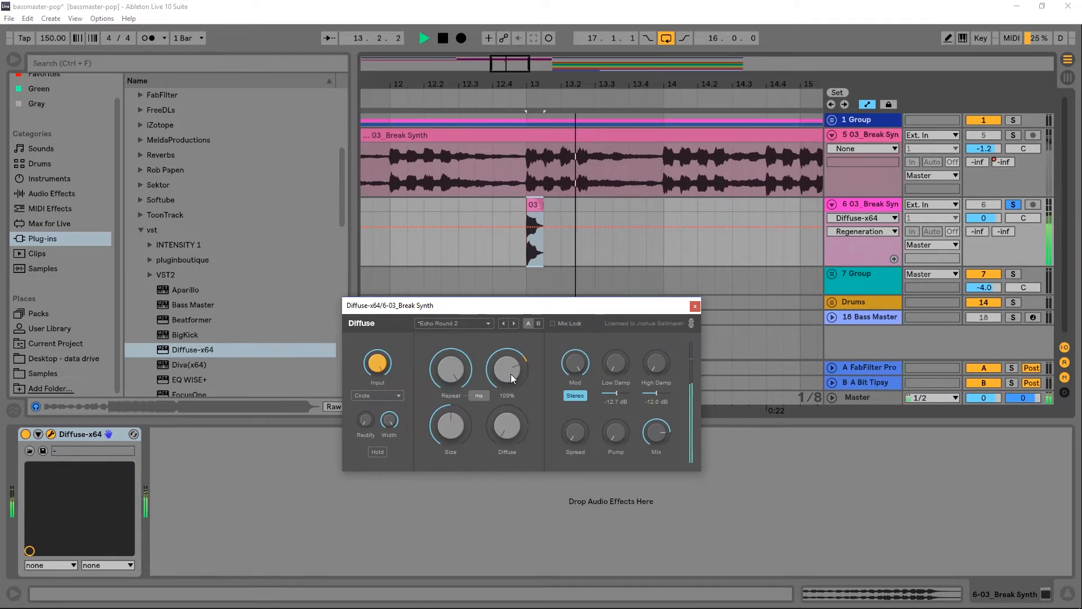
drag(510, 374, 511, 370)
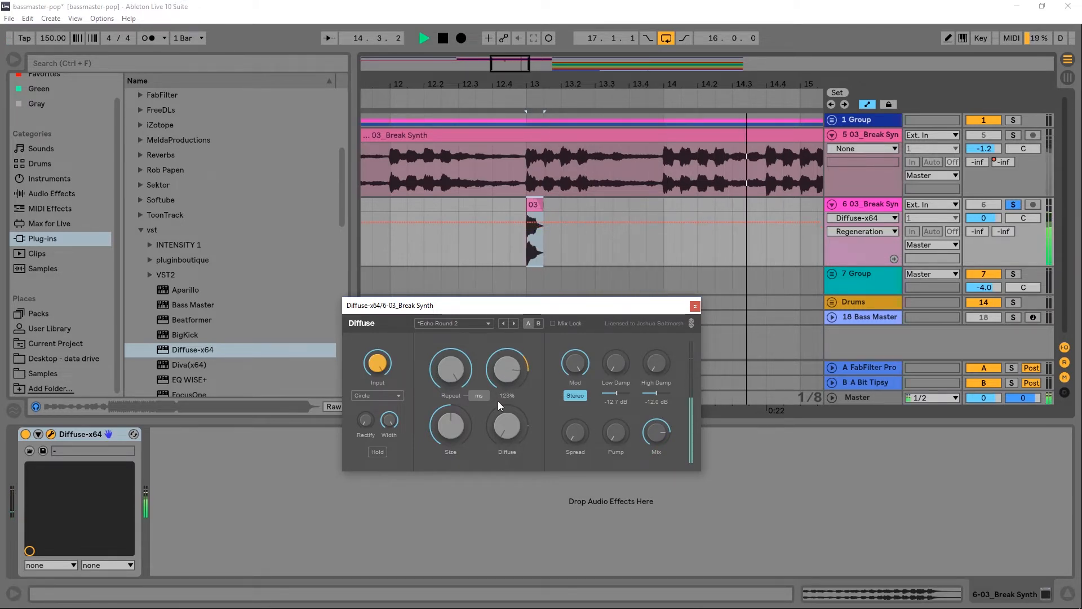
key(space)
Step: Raise the Size and Diffuse amounts in the Diffuse plug-in and play the clip again
click(499, 429)
drag(498, 428, 498, 412)
key(space)
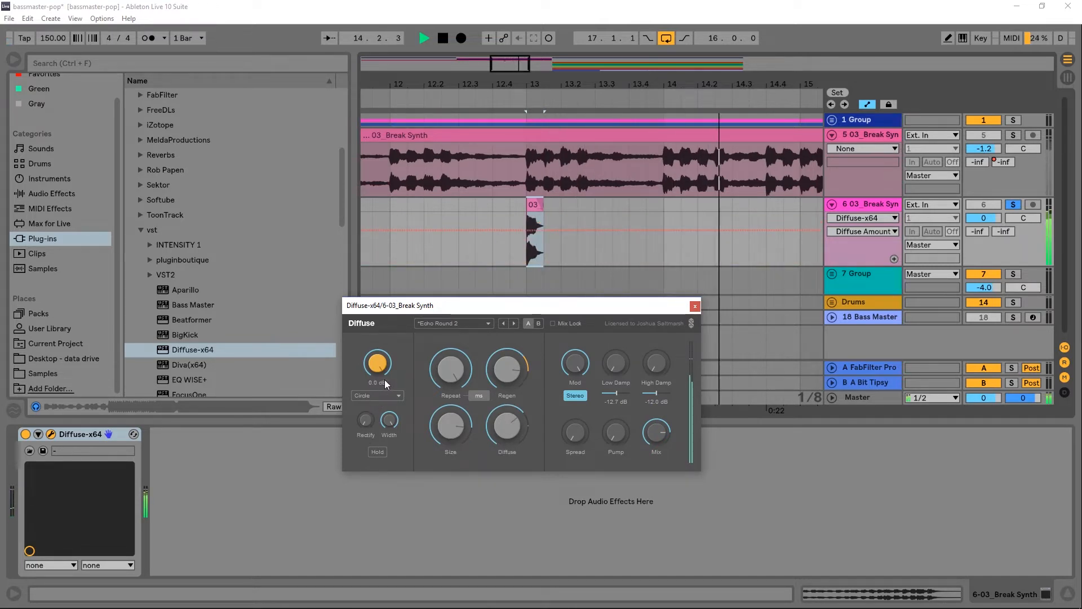
Step: Stop playback, bypass Diffuse, lower its Regen, set the Diffuse amount to 75% and raise Spread
key(space)
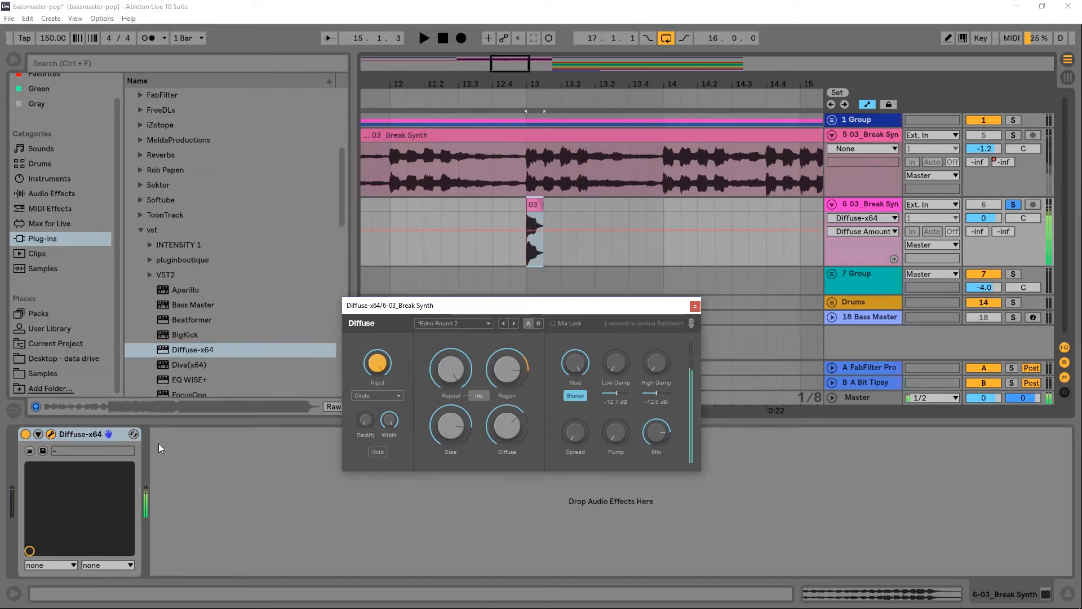
click(26, 434)
drag(508, 371, 508, 382)
drag(520, 424, 519, 422)
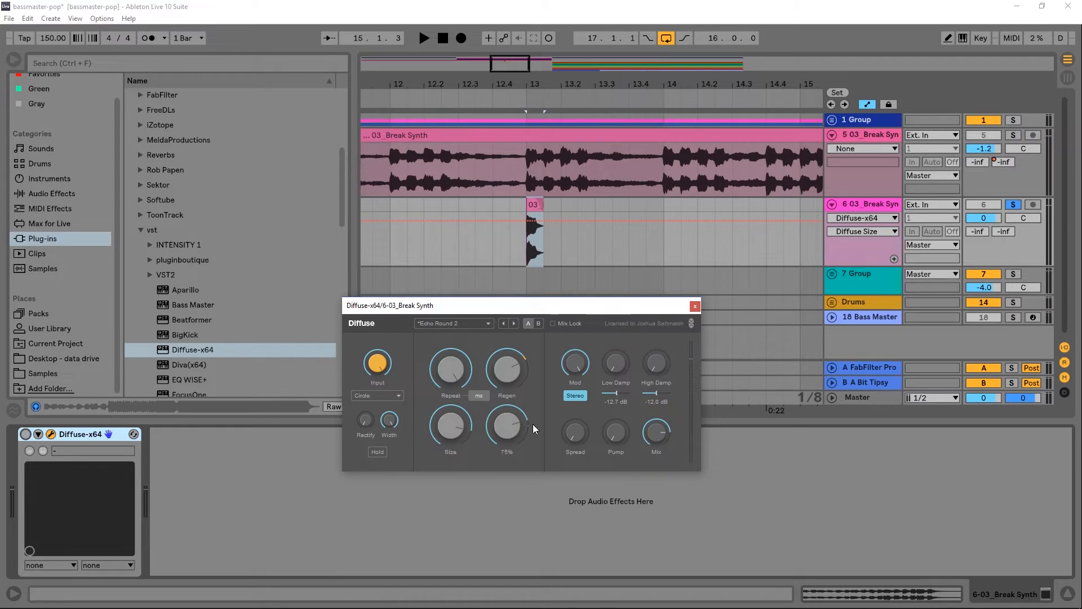
drag(575, 432, 574, 430)
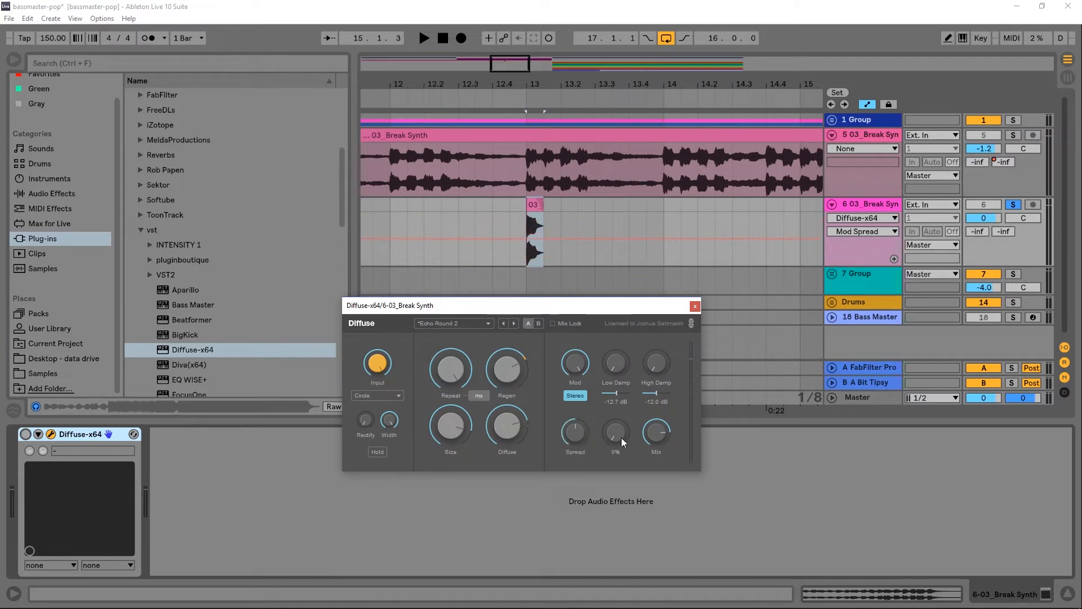
Step: Try the Outward repeat pattern in Diffuse, settle on Distant, and raise Rectify slightly
click(367, 399)
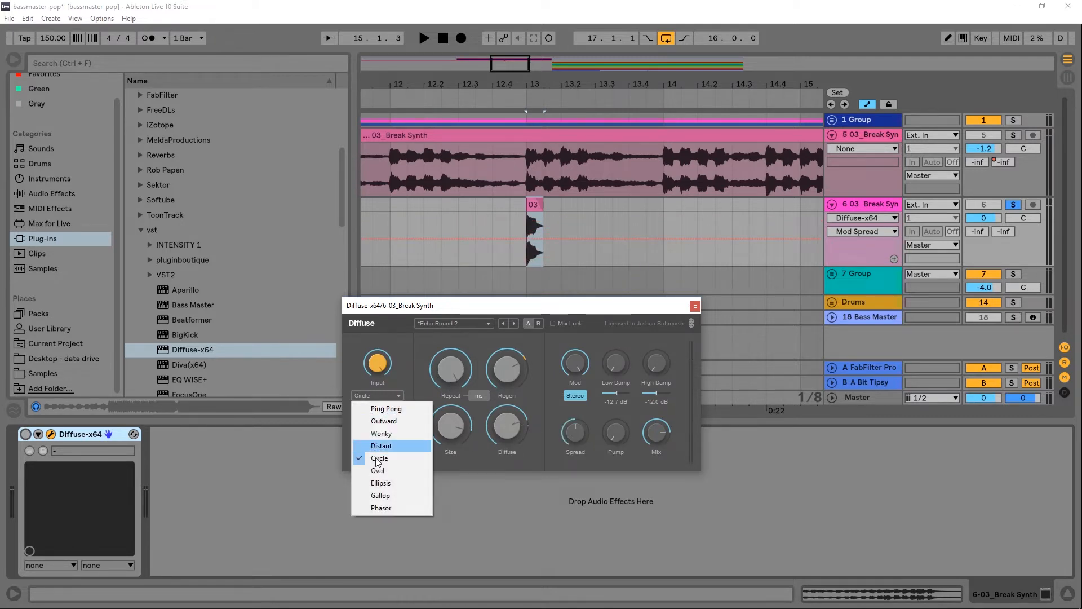
click(386, 421)
click(377, 395)
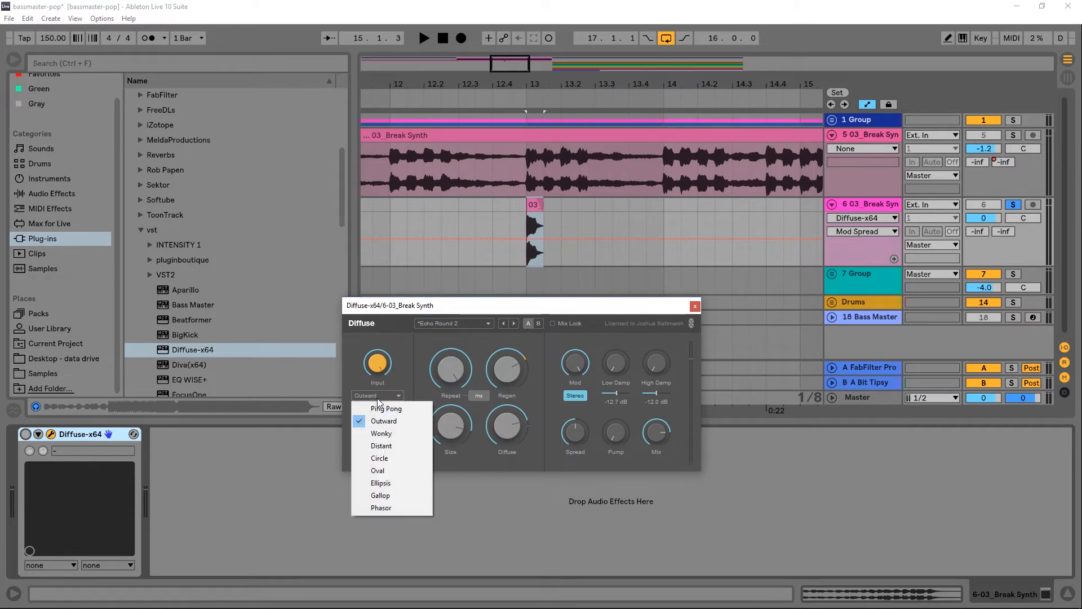
click(372, 446)
drag(365, 419, 365, 412)
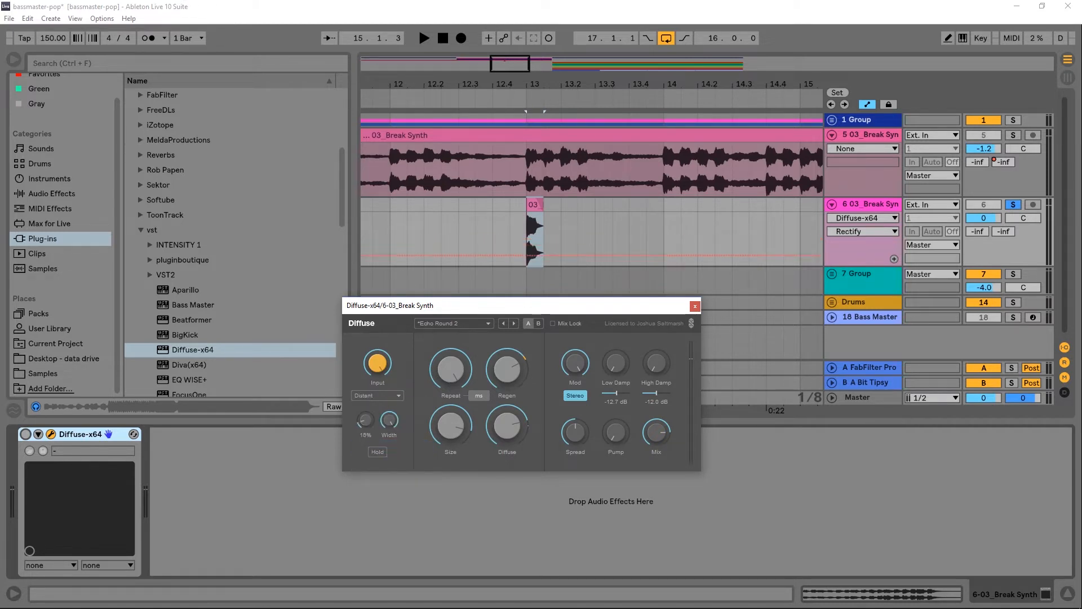
Step: Play the short clip from 13.1.1 with Diffuse switched on, and bypass the plug-in once playback is stopped
click(524, 222)
key(space)
key(space)
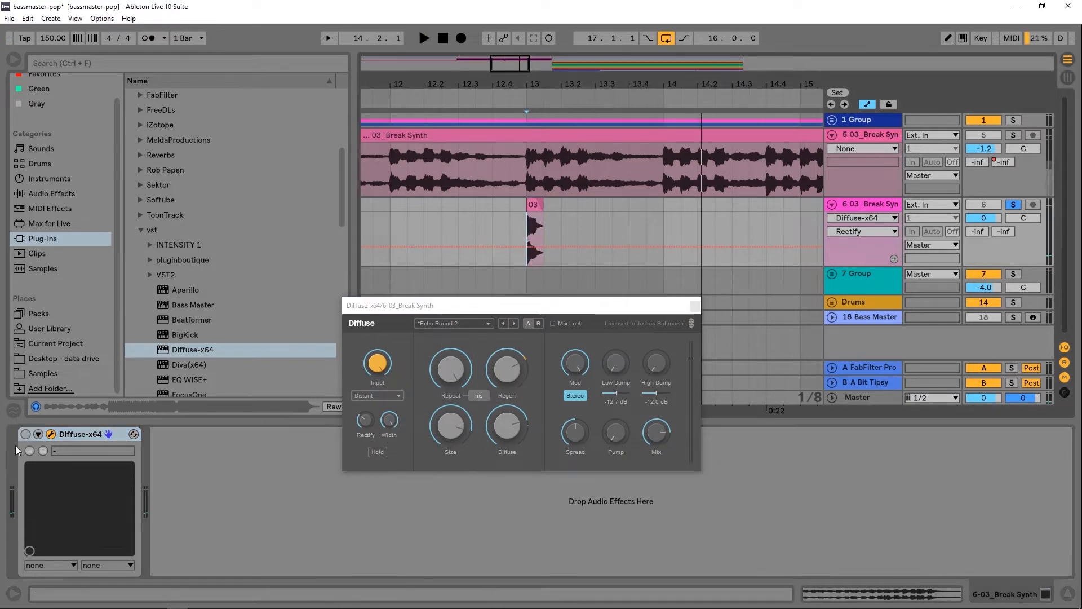
click(26, 434)
key(space)
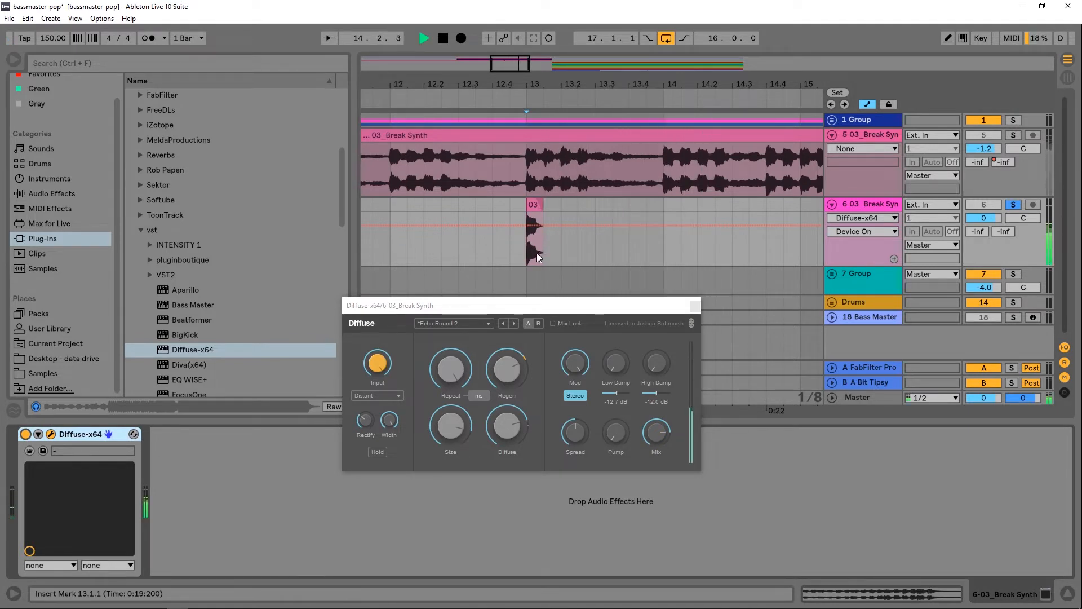
drag(548, 85, 493, 50)
mouse_move(466, 394)
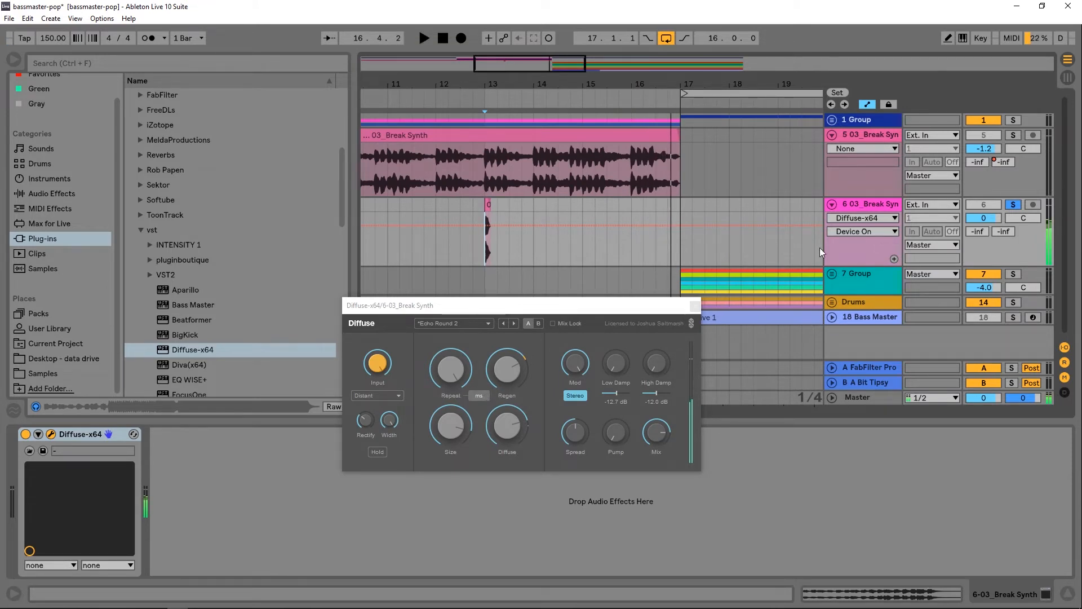
click(25, 434)
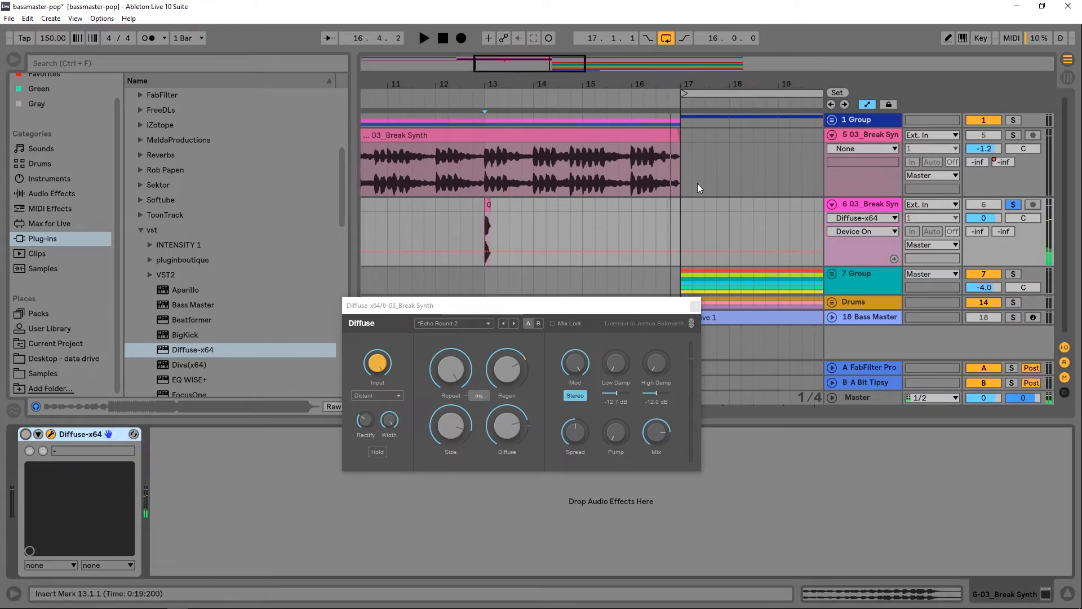
Step: Automate Diffuse's Repeat Time to ramp from the clip at bar 13 down to its lowest value at bar 17, and audition it
click(455, 367)
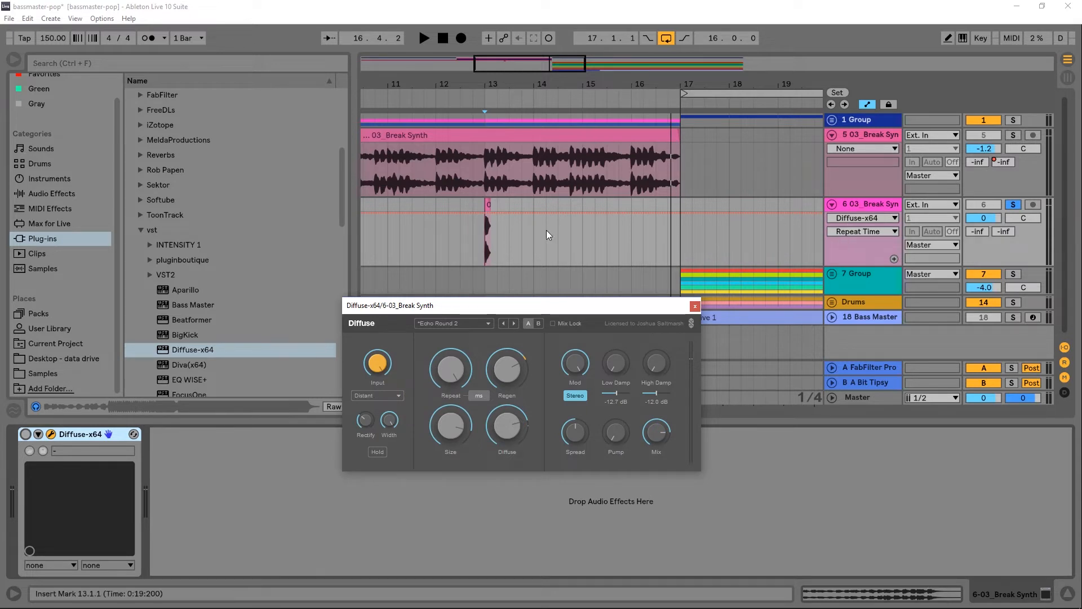
click(484, 213)
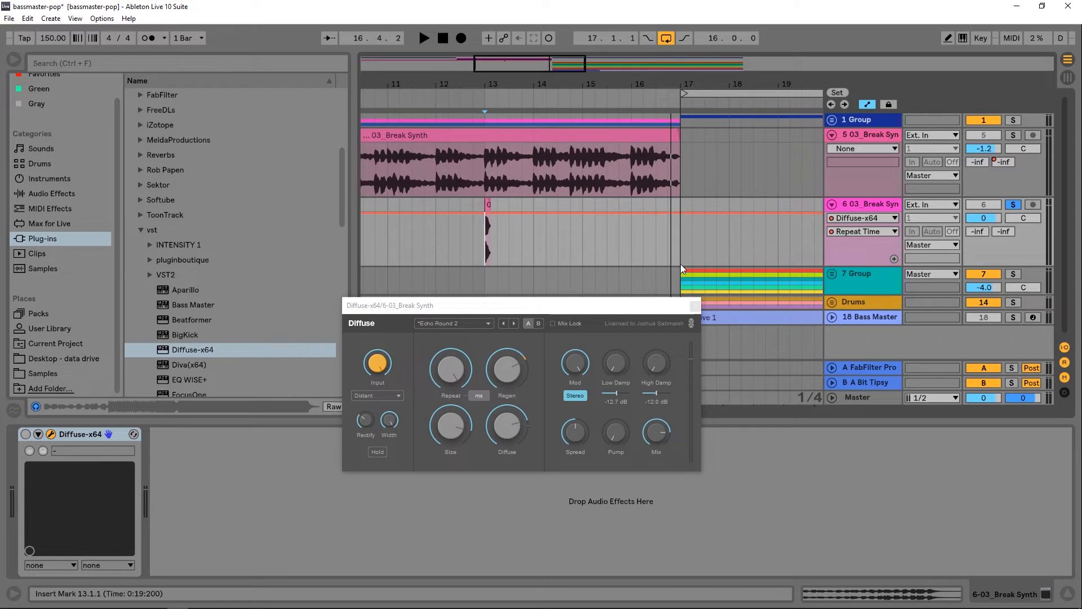
drag(684, 213, 680, 265)
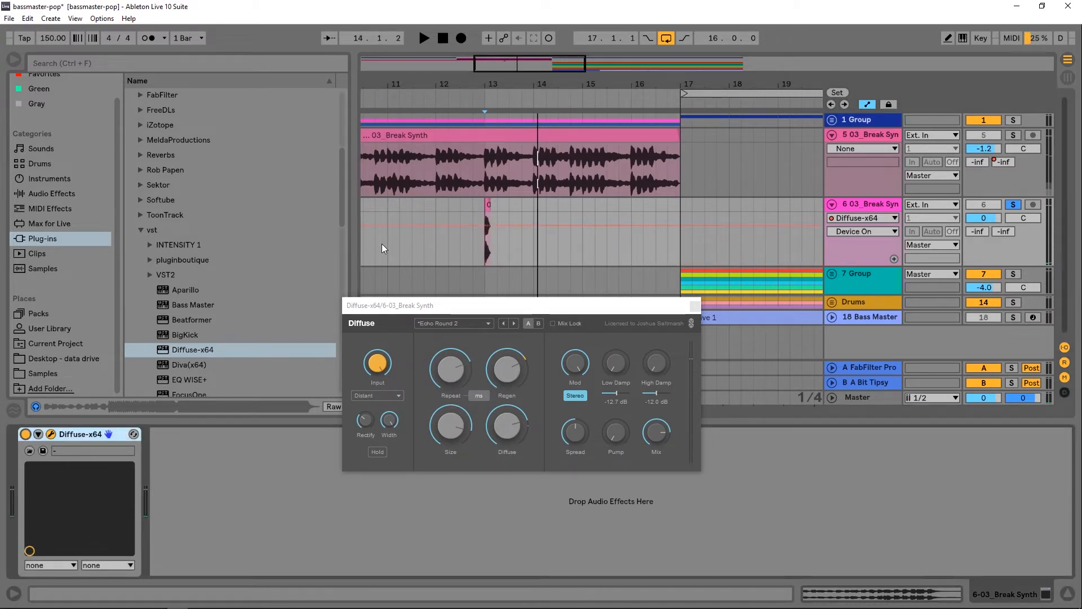
key(space)
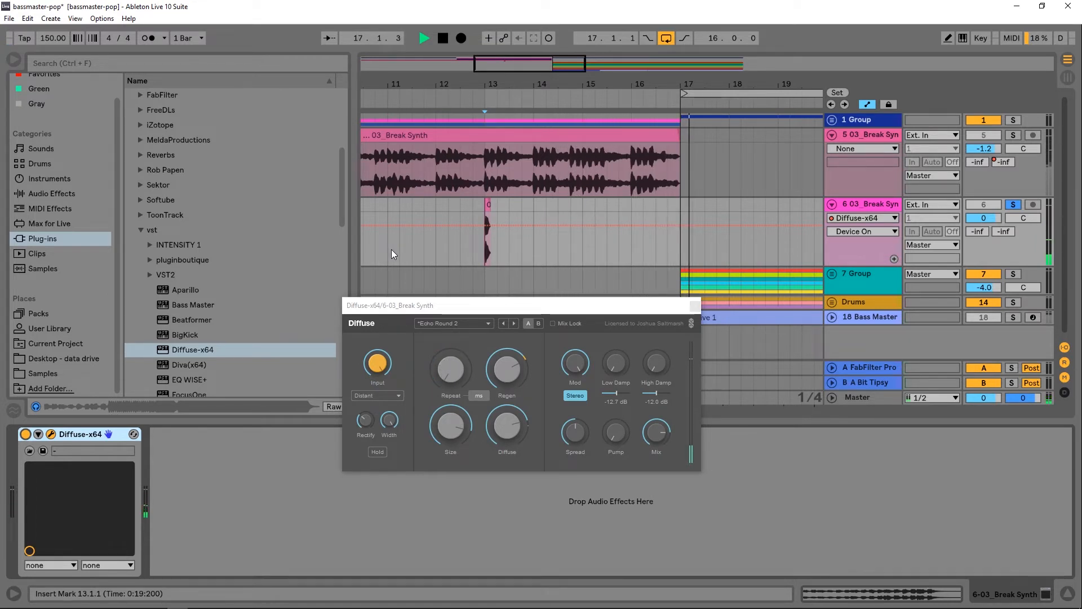
key(space)
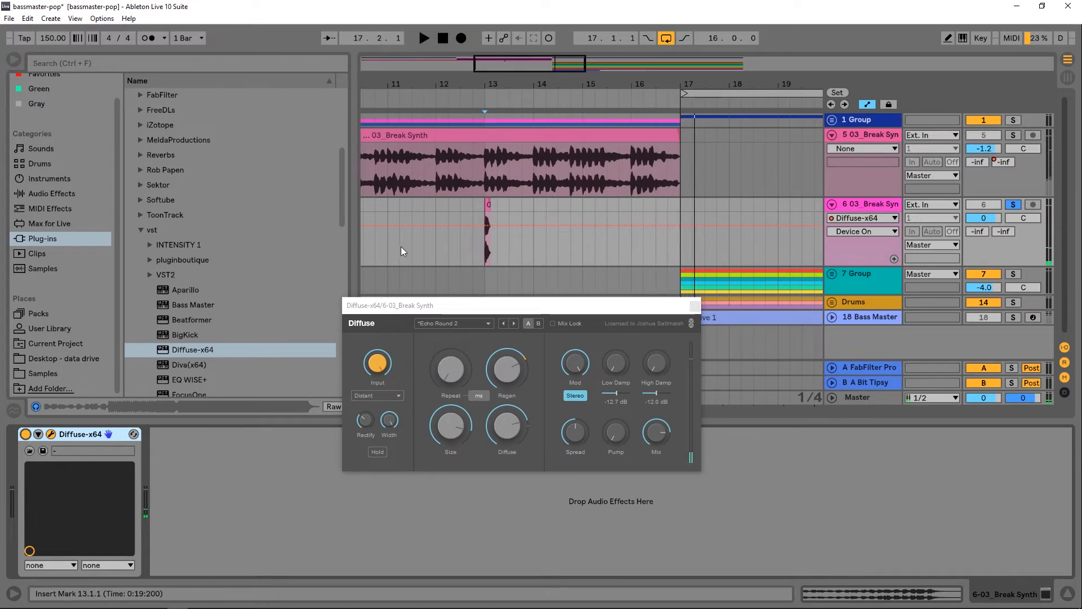
Step: Set Diffuse's Regen to 113% and play the track from 12.4.1
click(505, 369)
drag(505, 369, 506, 366)
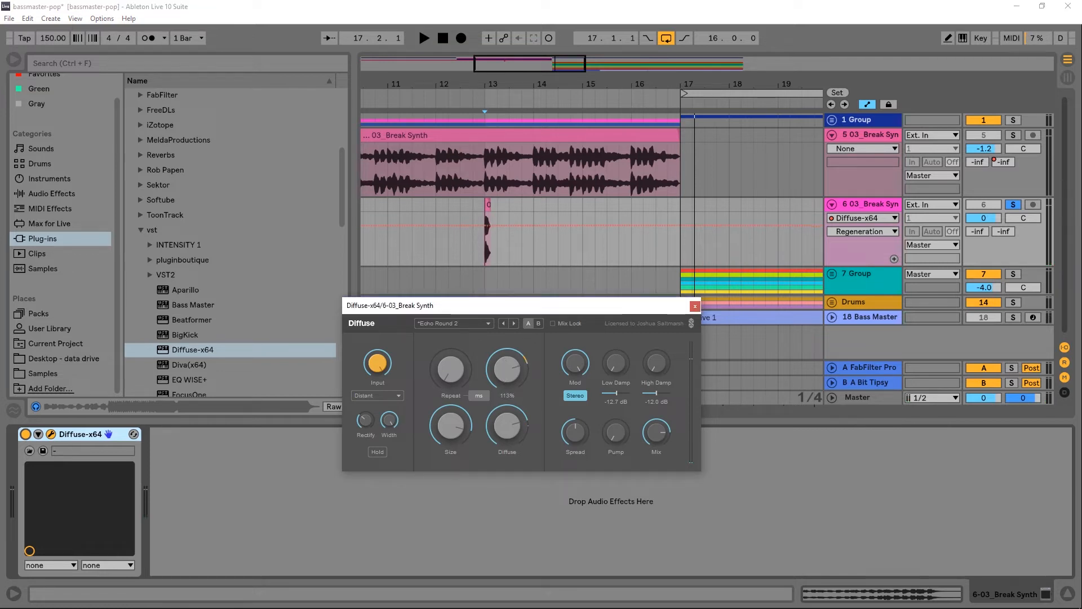
click(478, 249)
key(space)
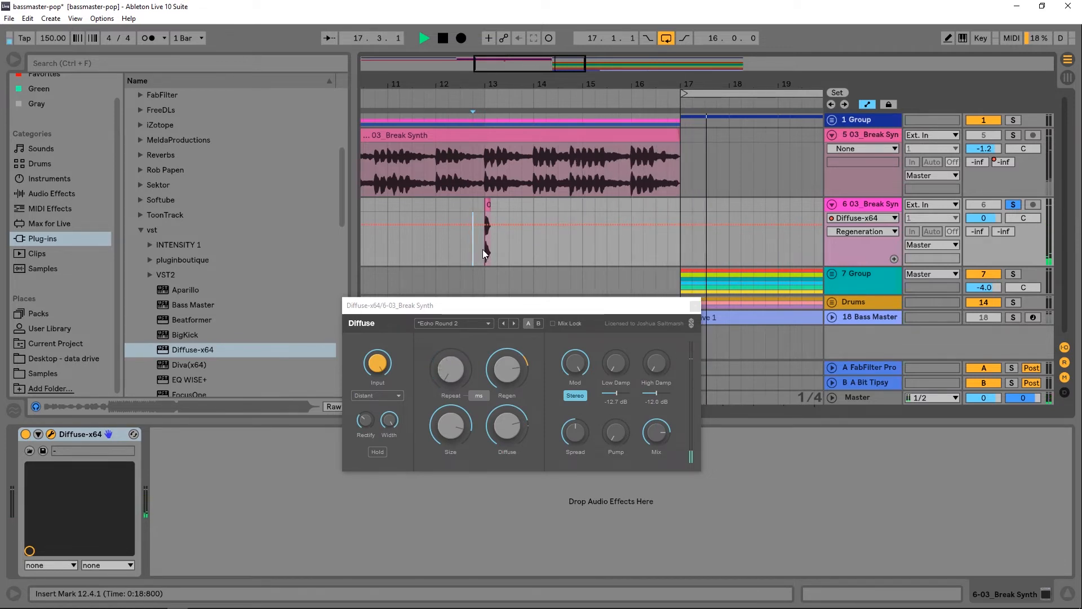
key(space)
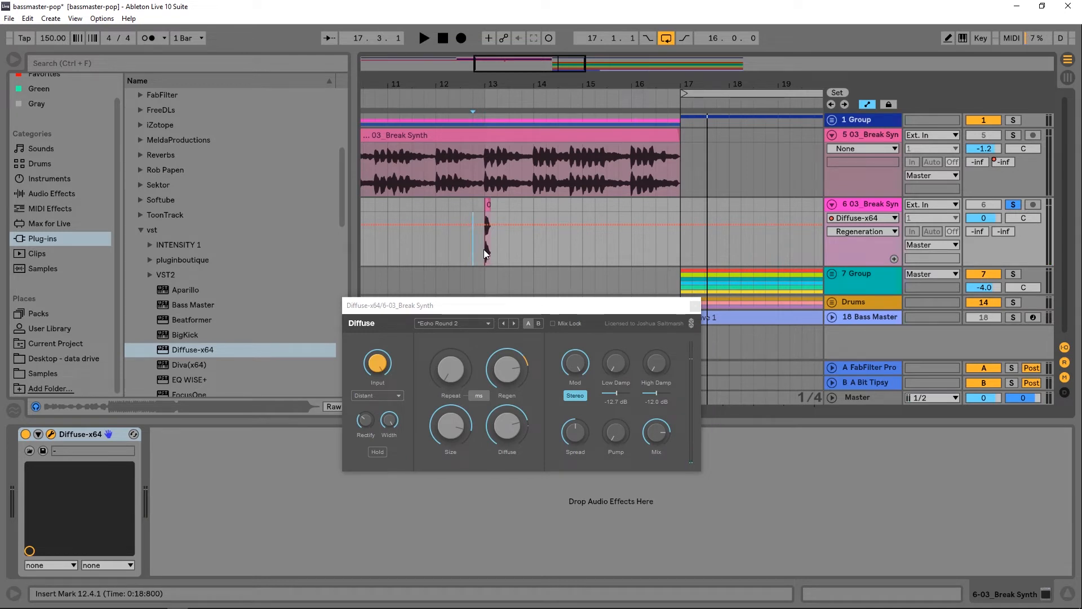
Step: Switch Diffuse's repeat pattern to Ping Pong, raise Spread and Pump, and audition the texture
click(366, 421)
click(377, 395)
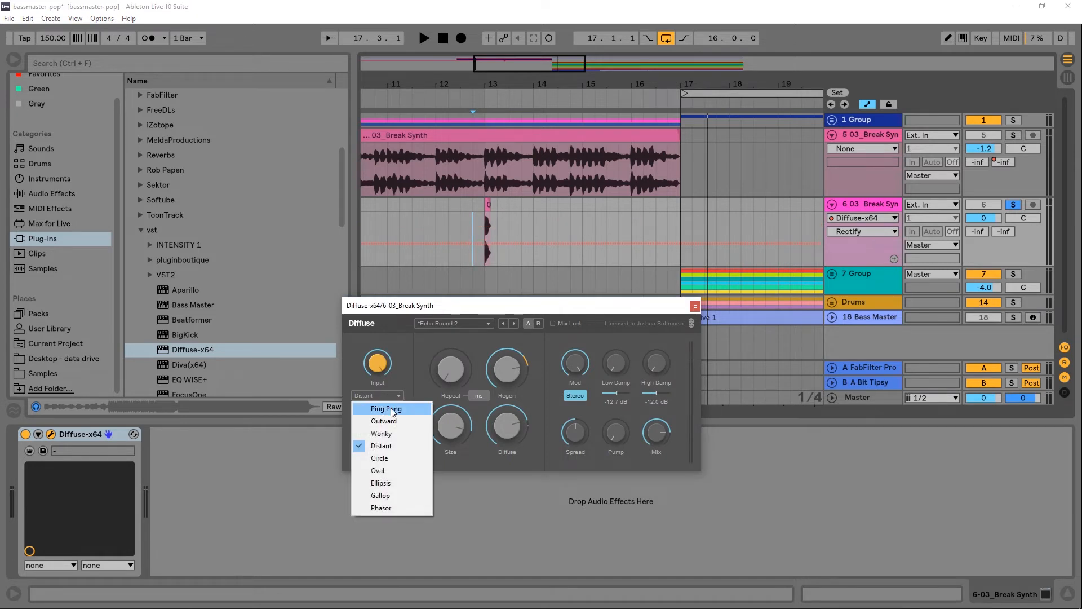
click(392, 410)
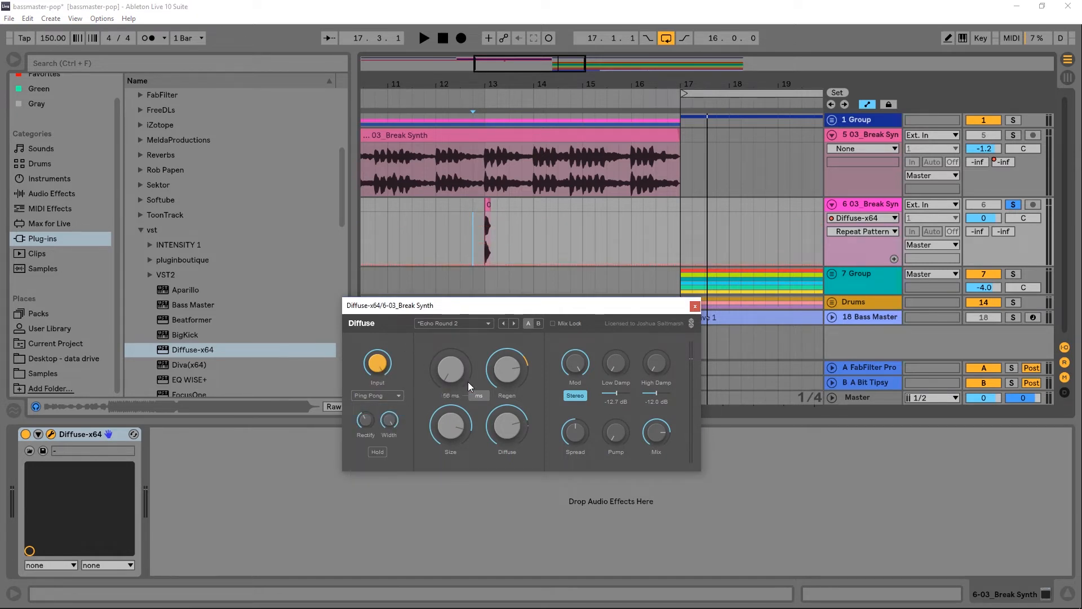
drag(570, 436, 615, 407)
key(space)
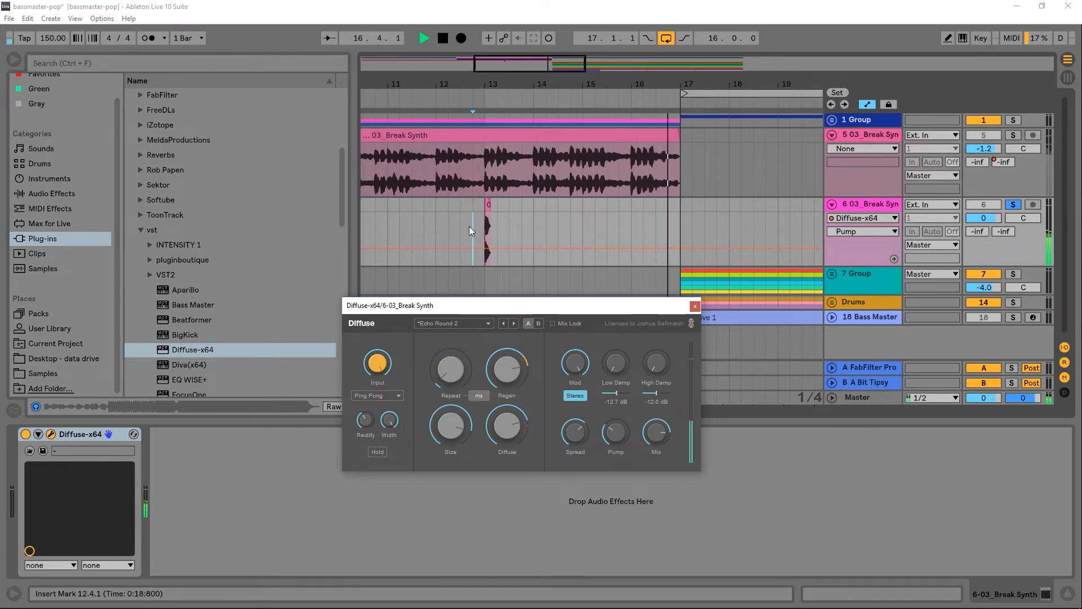
key(space)
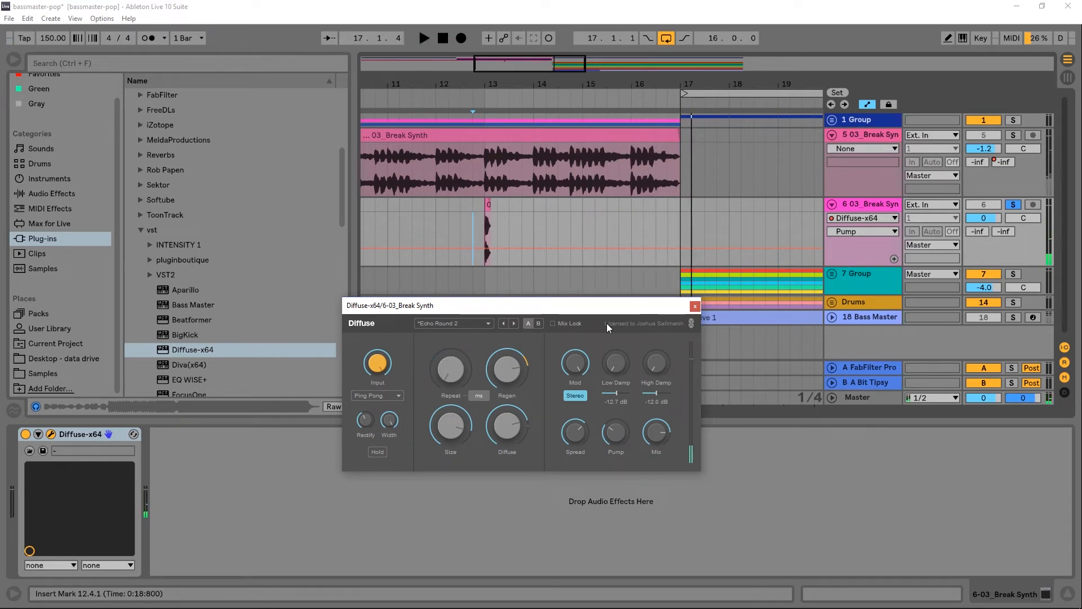
Step: Set Diffuse's Mix to 100%, enable Mix Lock, and play the fully wet texture
click(652, 438)
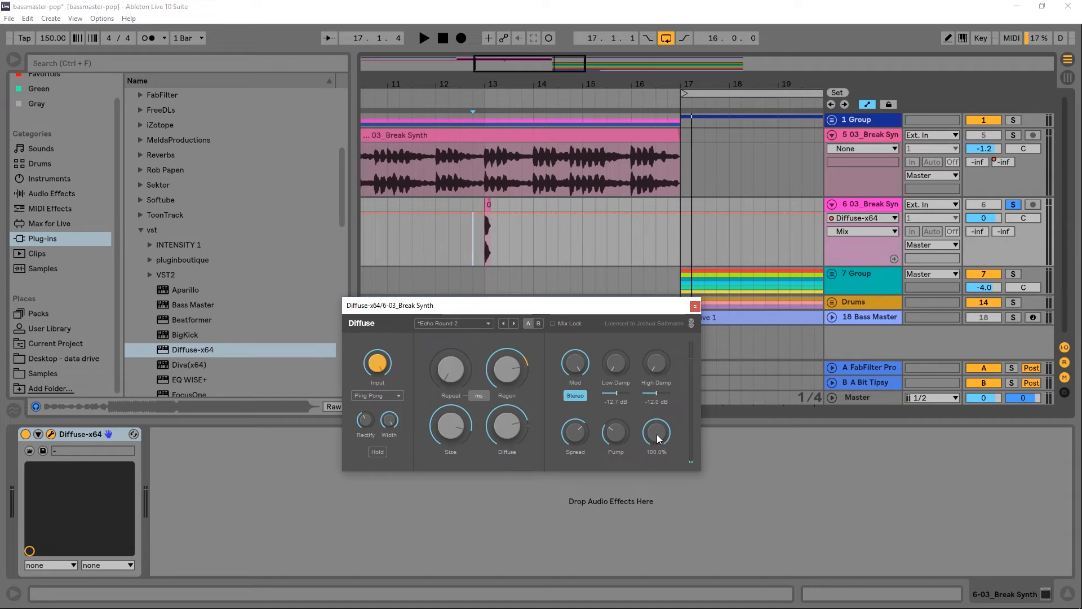
click(552, 323)
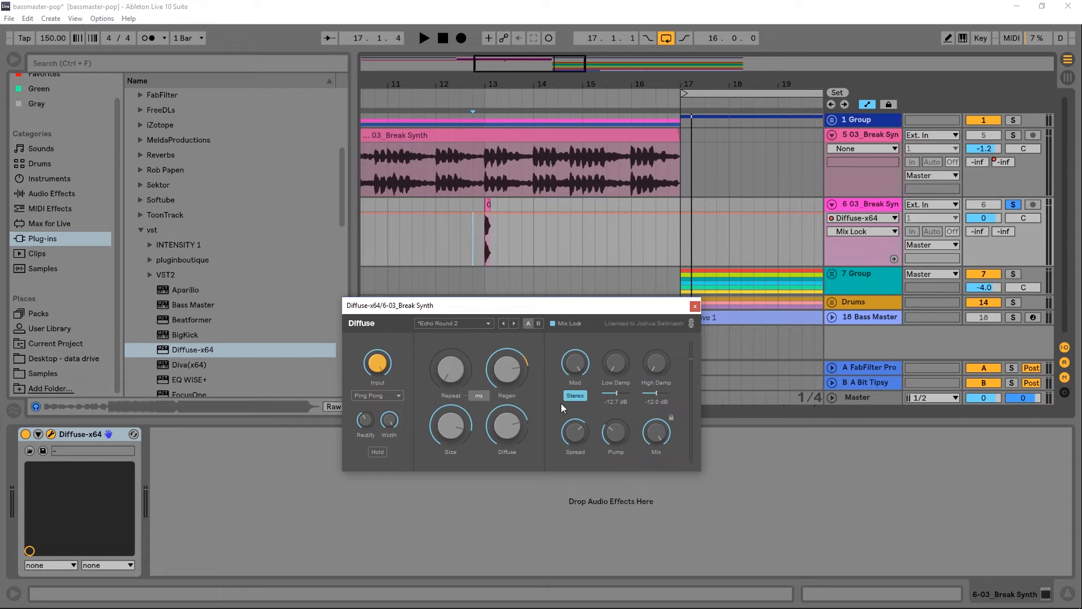
mouse_move(651, 432)
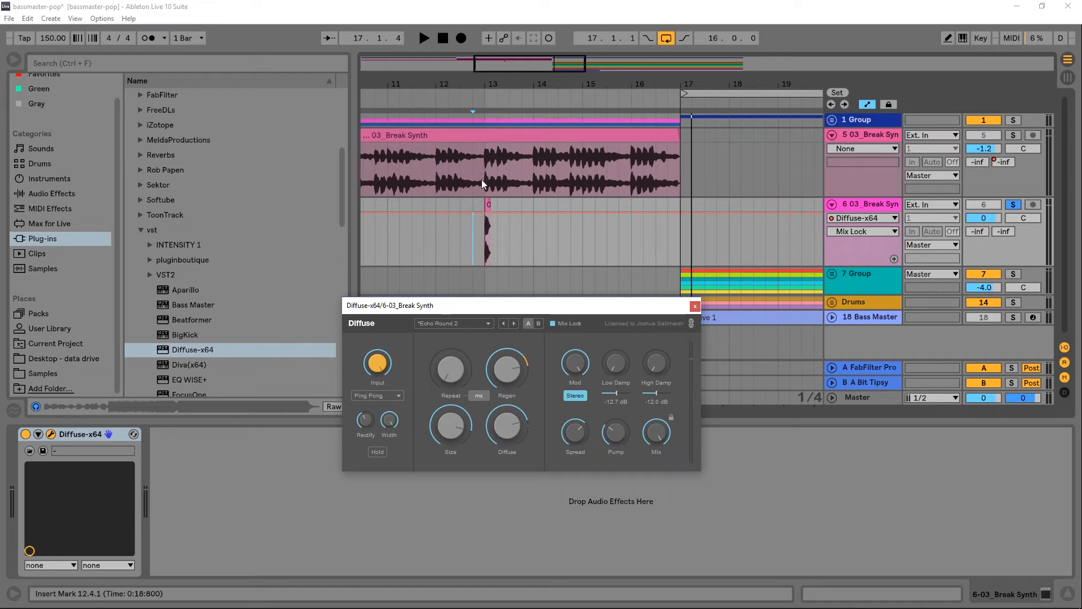
mouse_move(462, 215)
key(space)
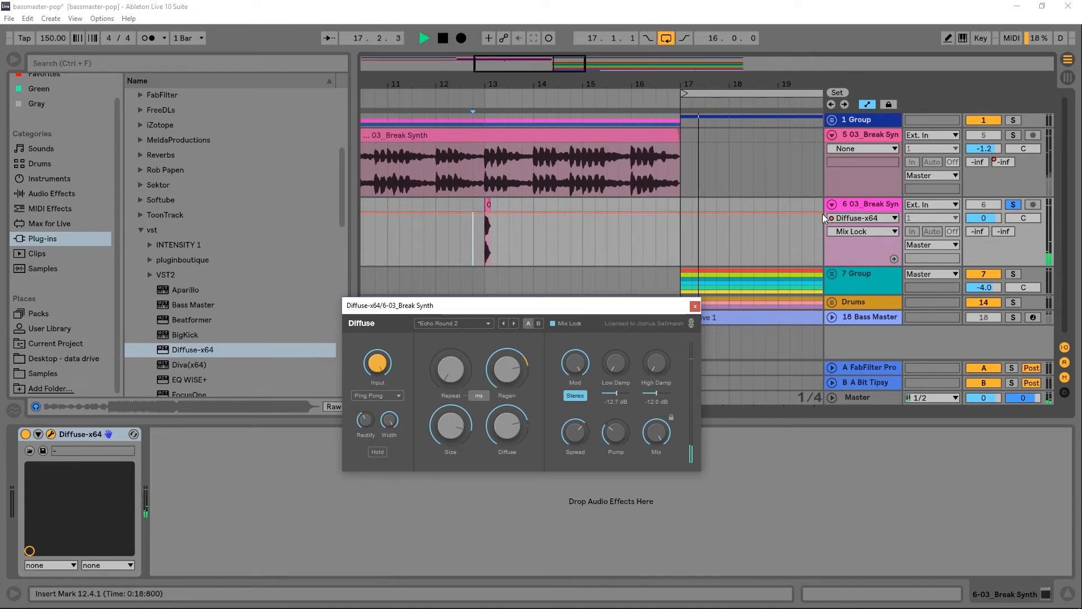
key(space)
Step: Freeze and flatten the Break Synth track that carries Diffuse
right_click(857, 203)
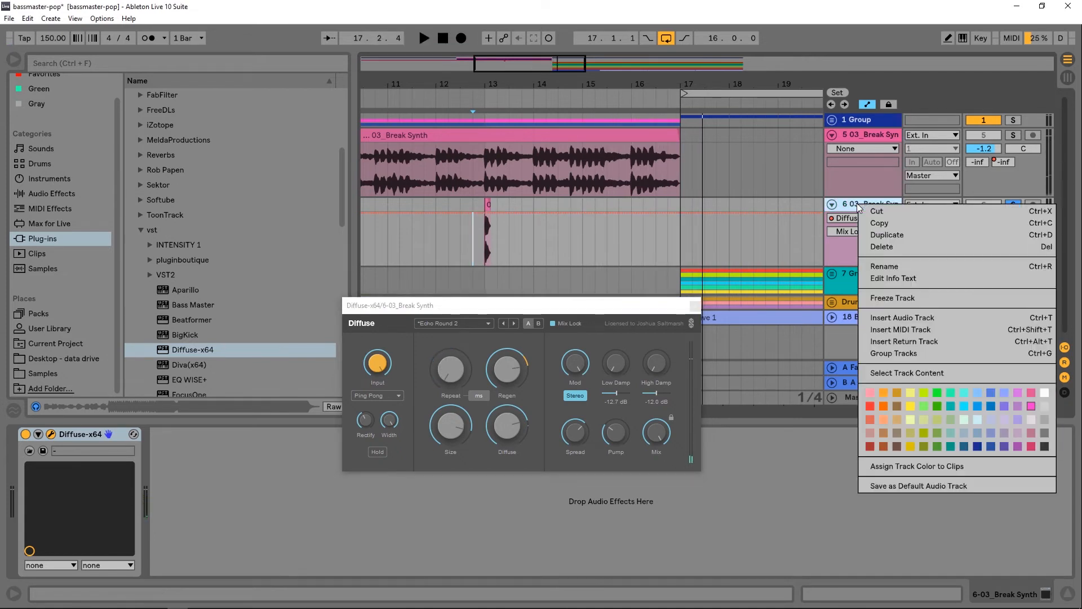
click(894, 299)
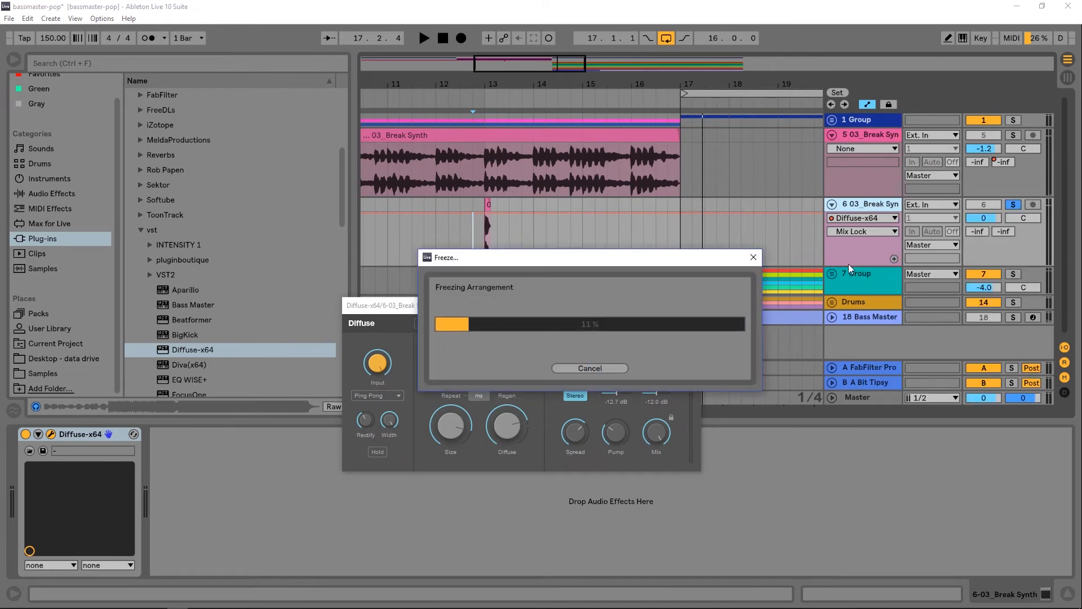
right_click(869, 205)
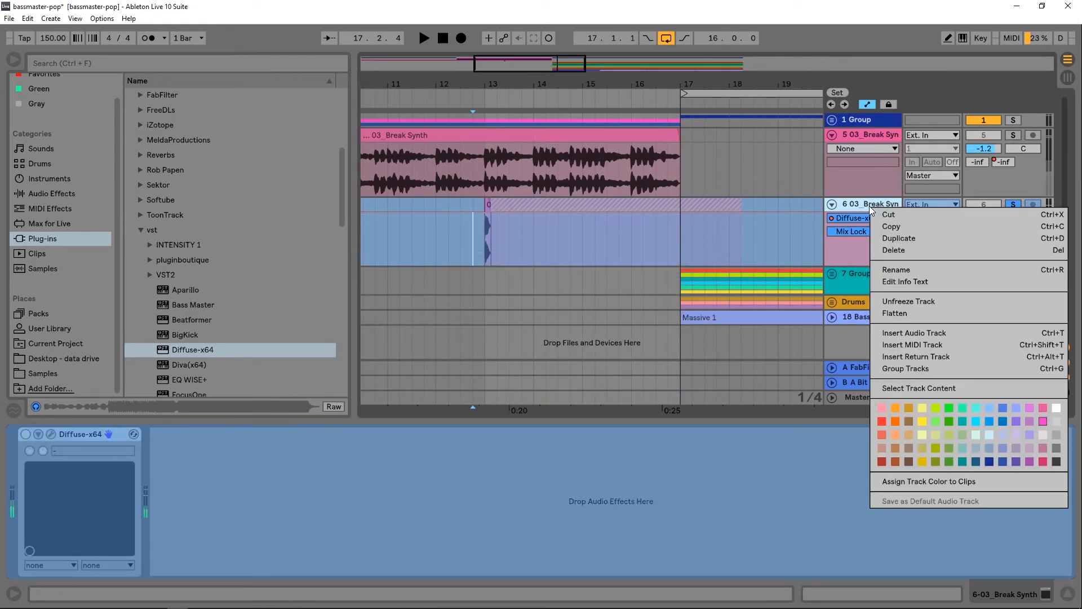
click(942, 314)
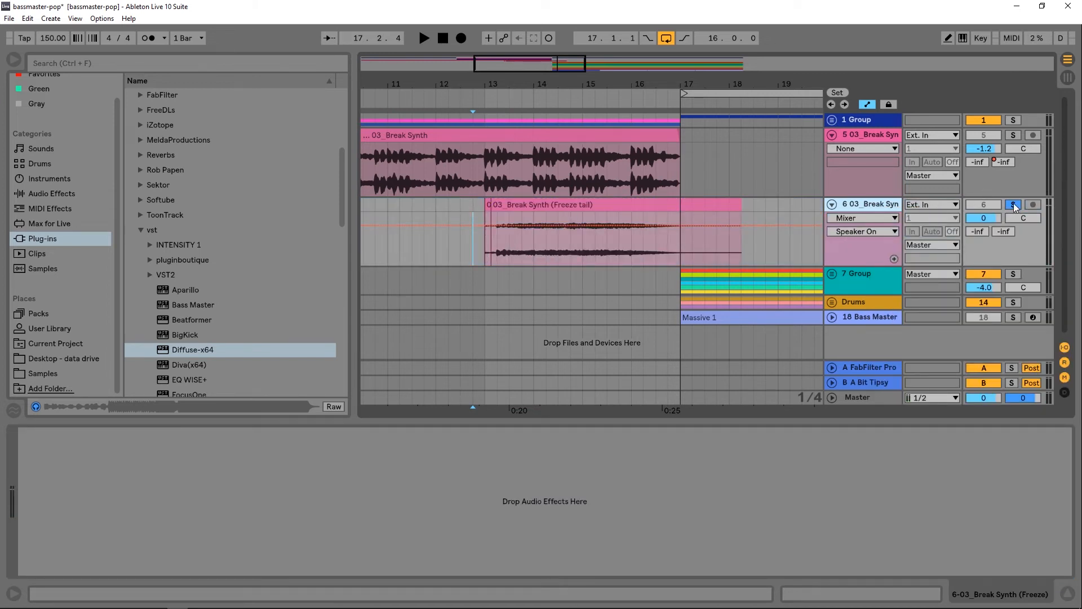
Step: Play the flattened audio and delete the short clip at 13.1.1 in front of the freeze tail
key(space)
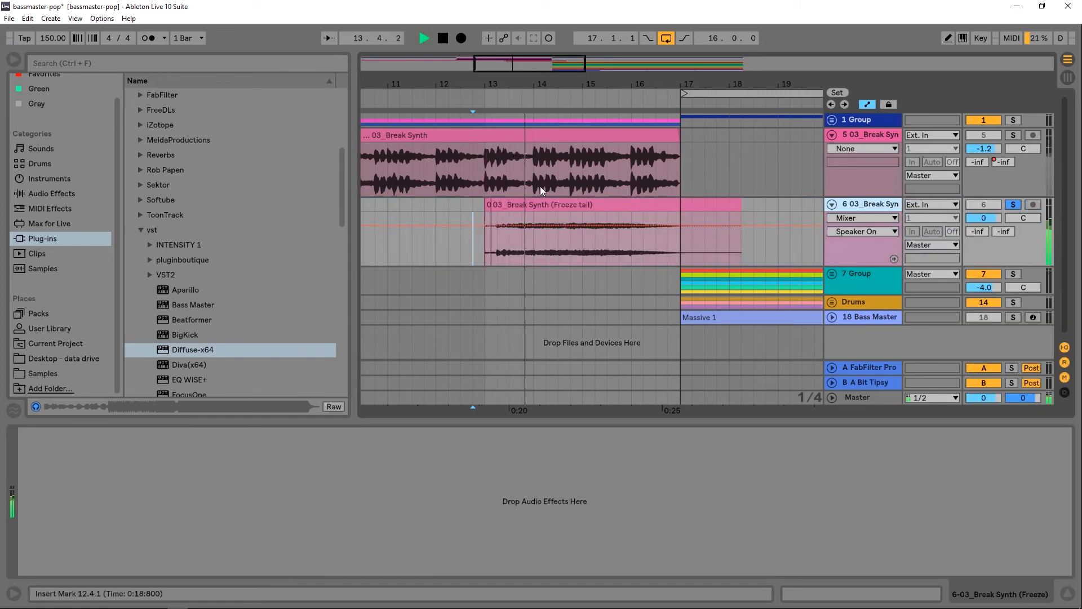
key(space)
click(487, 206)
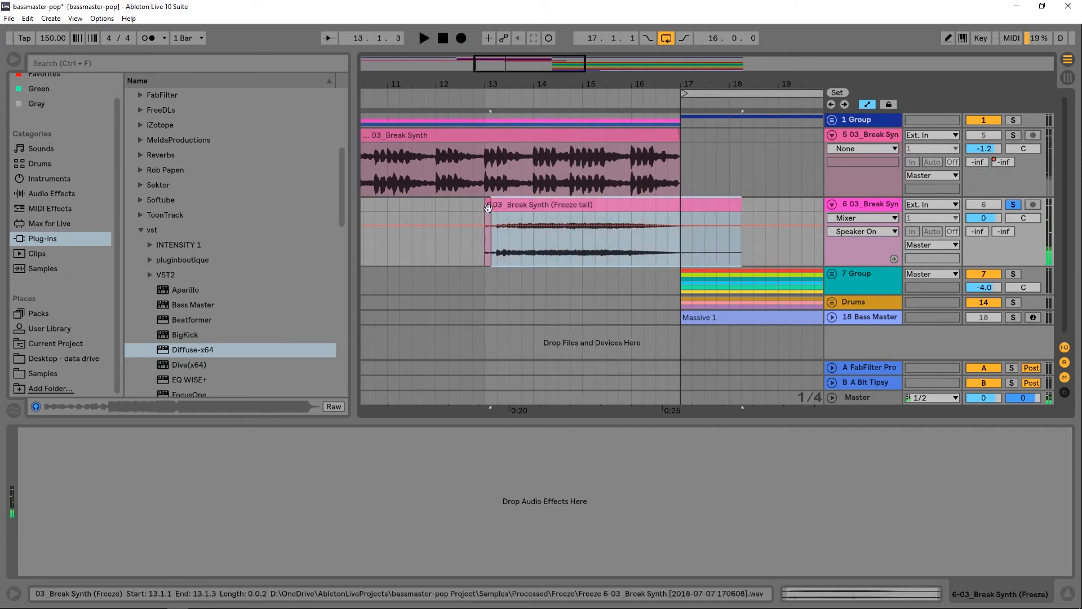
key(Delete)
Step: Give the freeze tail clip a fade-in of nearly three beats and raise the track's volume to 1.2 dB
click(496, 210)
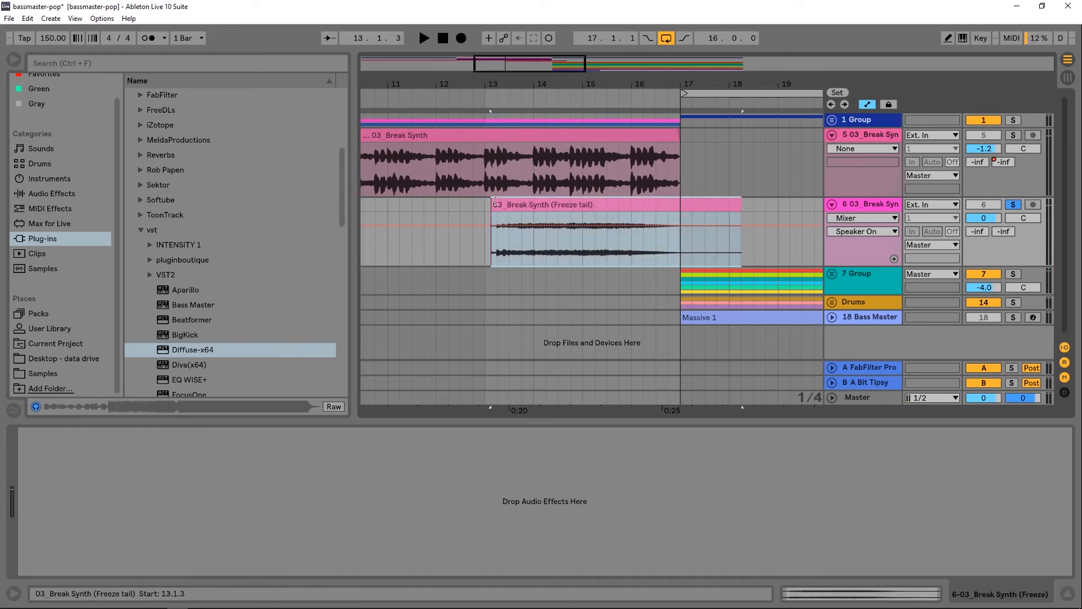
key(a)
drag(495, 200, 528, 183)
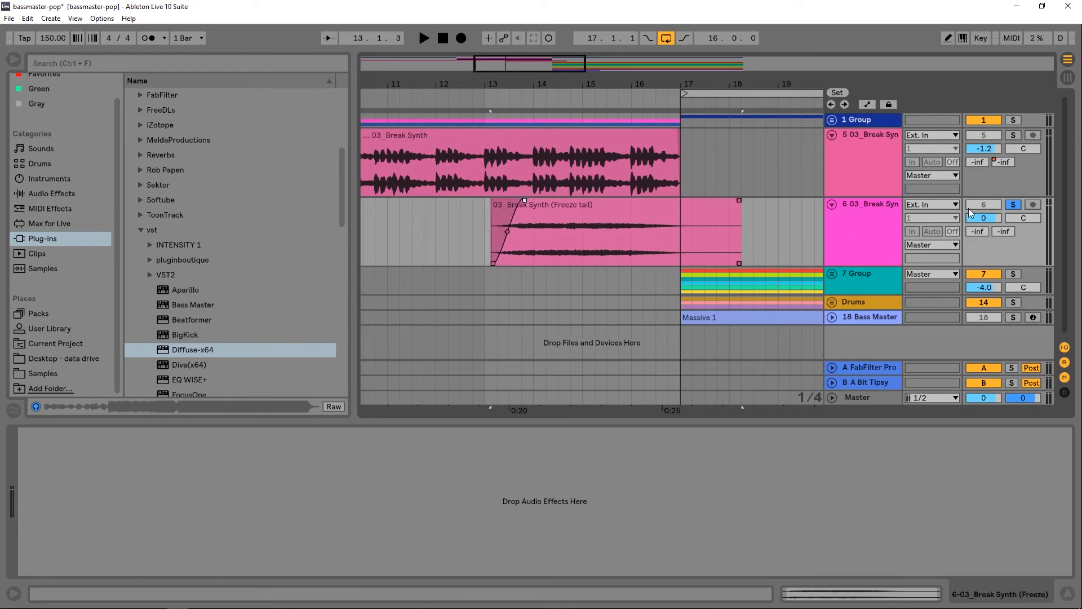
drag(969, 212, 969, 206)
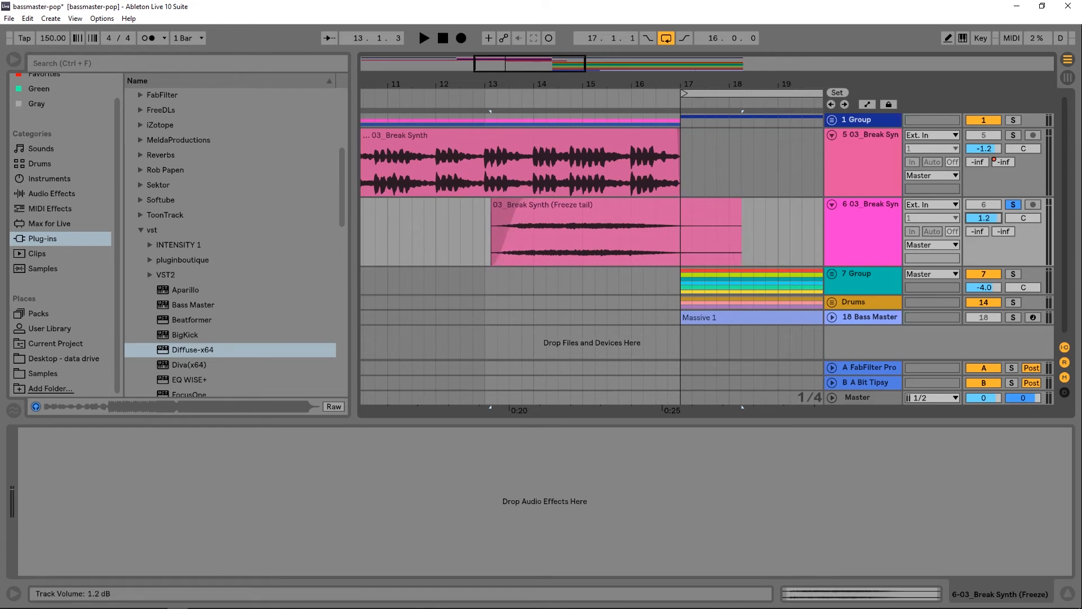
Step: Unsolo the freeze tail track, set its volume to 3.0 dB, and play it with the full arrangement from the middle of bar 11
click(1013, 205)
click(418, 101)
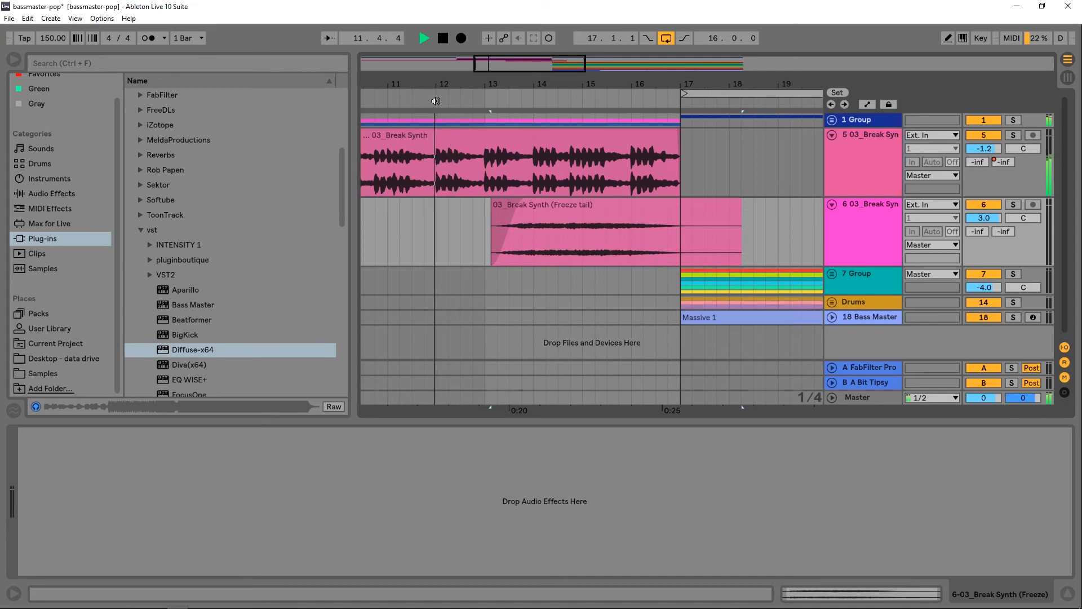
click(527, 202)
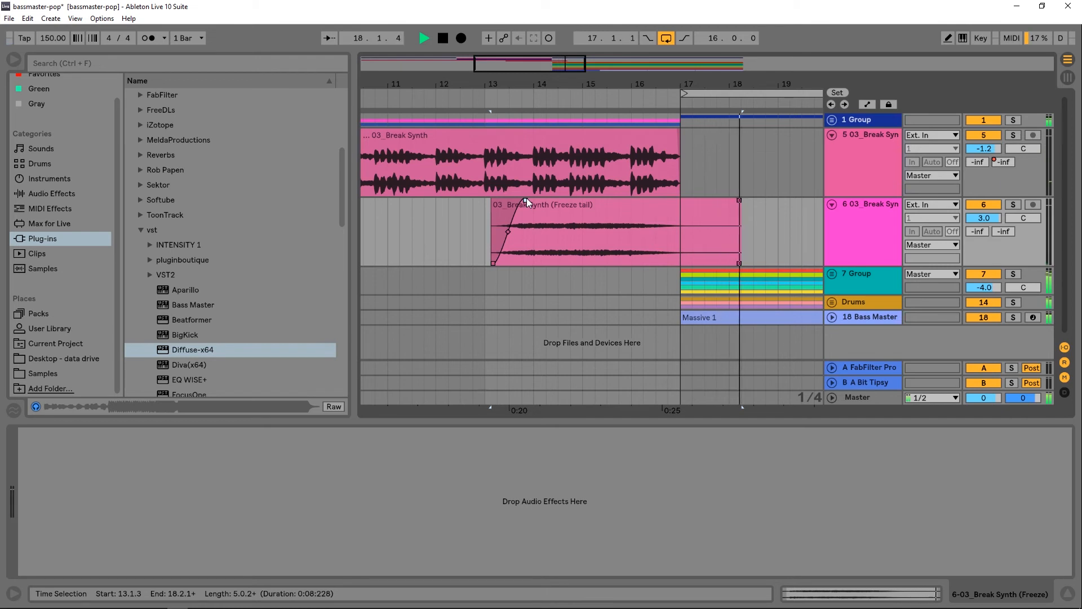
key(space)
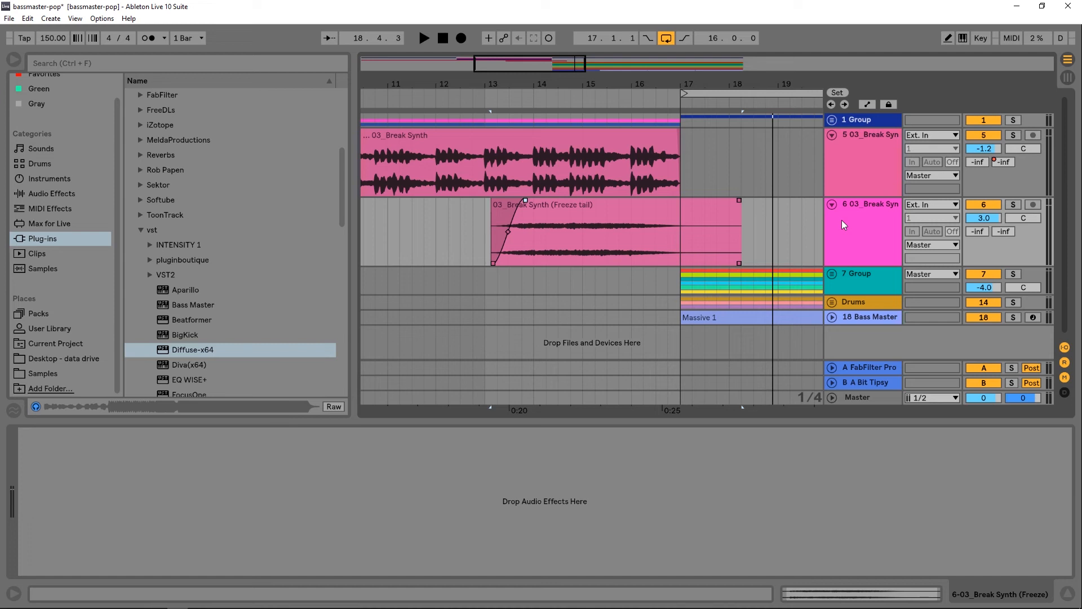
Step: Look through the VST plug-ins listed after Diffuse for another effect
scroll(277, 313, down, 5)
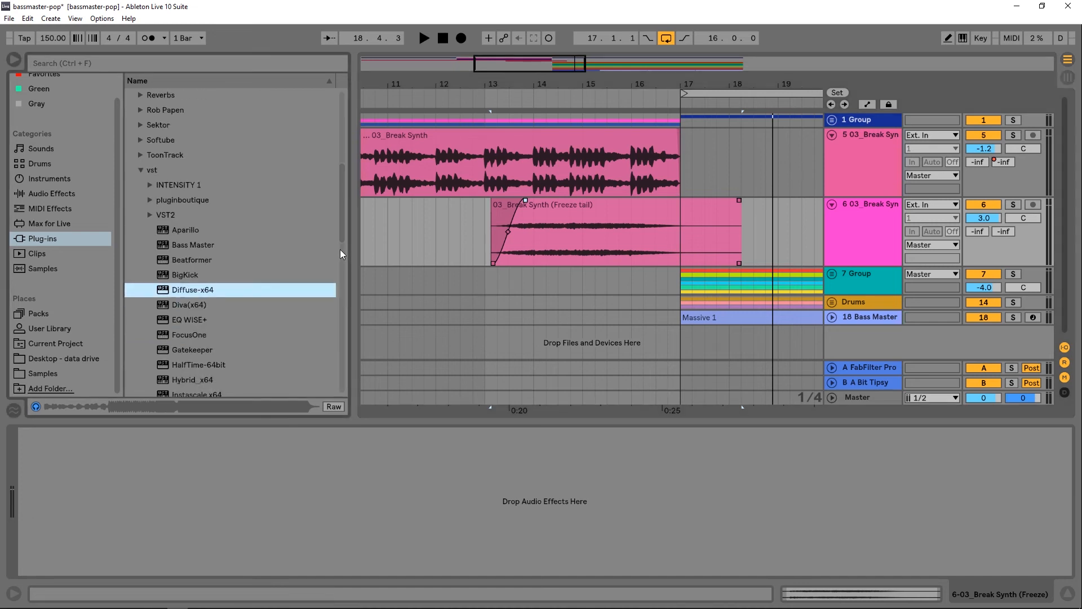
scroll(275, 311, down, 3)
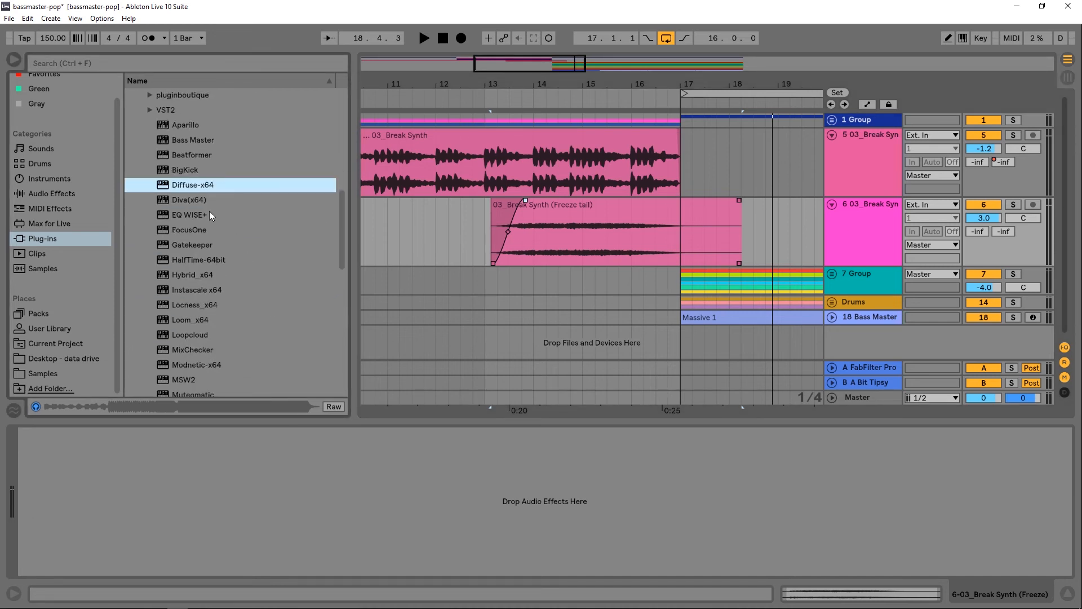
scroll(222, 289, down, 3)
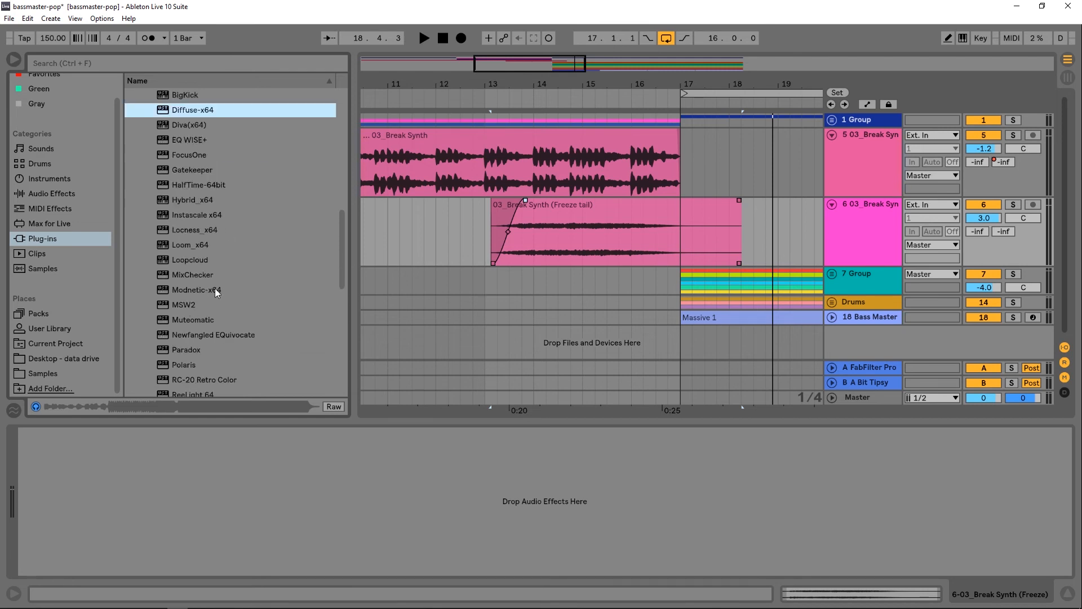